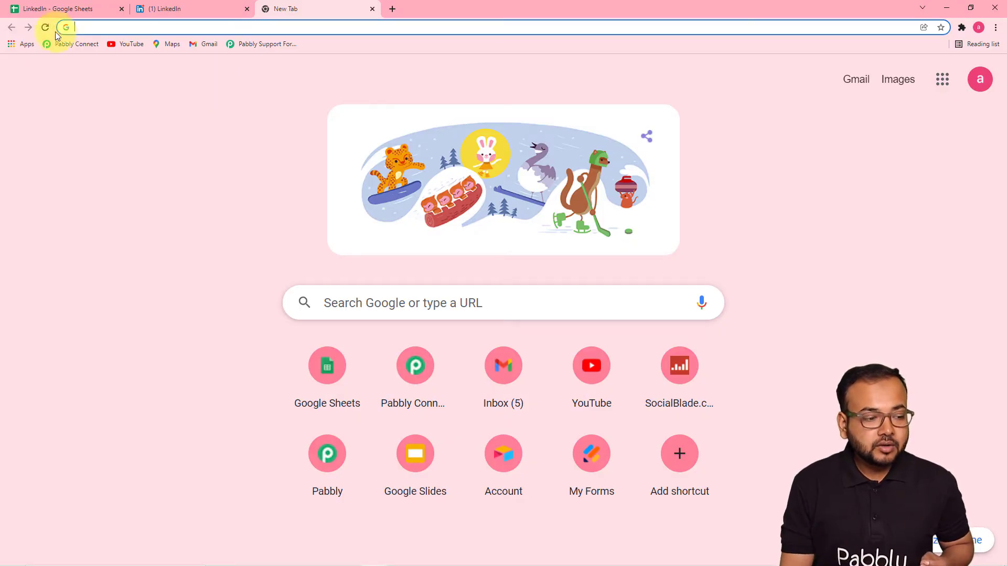
Open Pabbly Connect and create a workflow named "Create Post on LinkedIn from Google Sheets Automatically"
{"action": "left_click", "coordinate": [61, 44]}
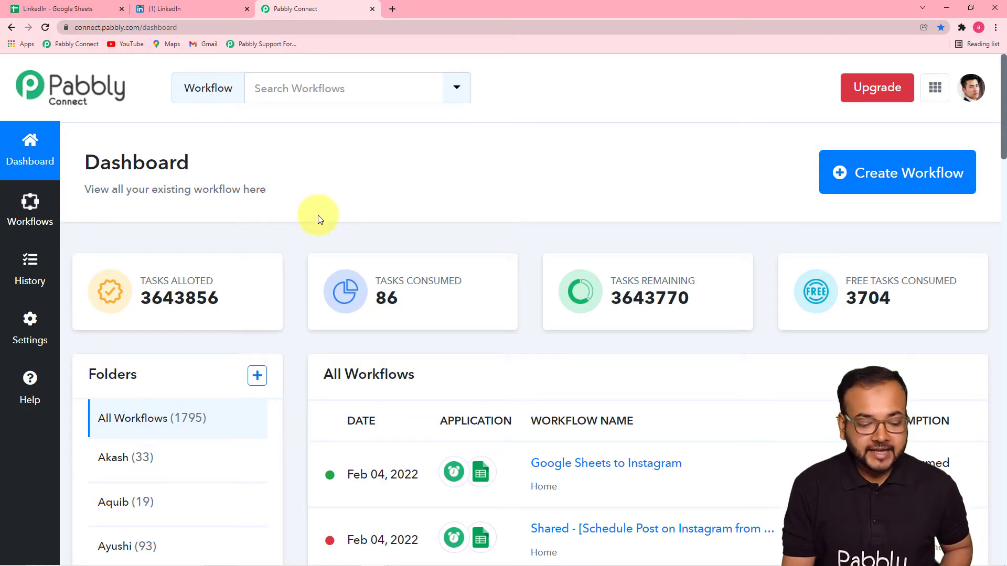
{"action": "mouse_move", "coordinate": [719, 287]}
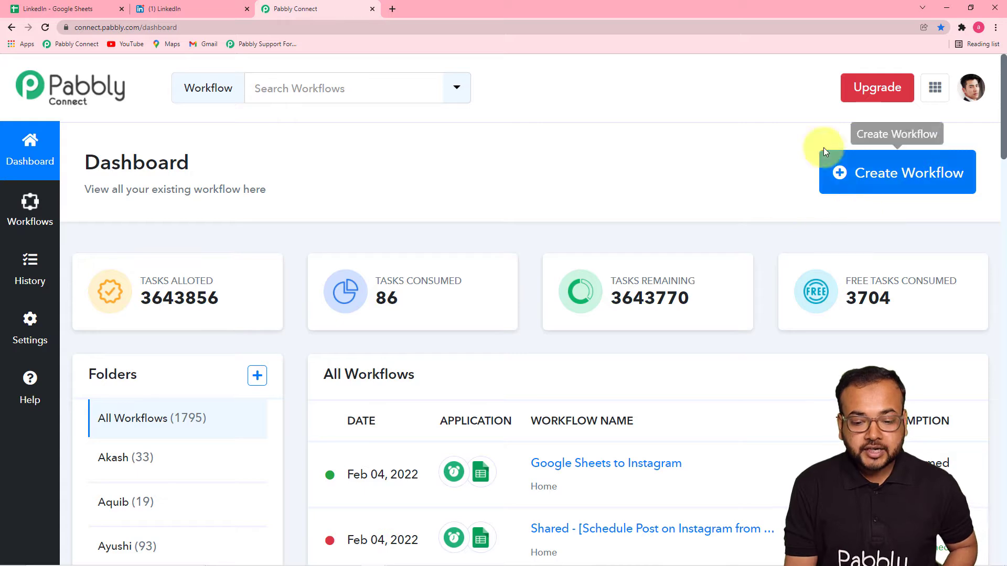
{"action": "left_click", "coordinate": [893, 172]}
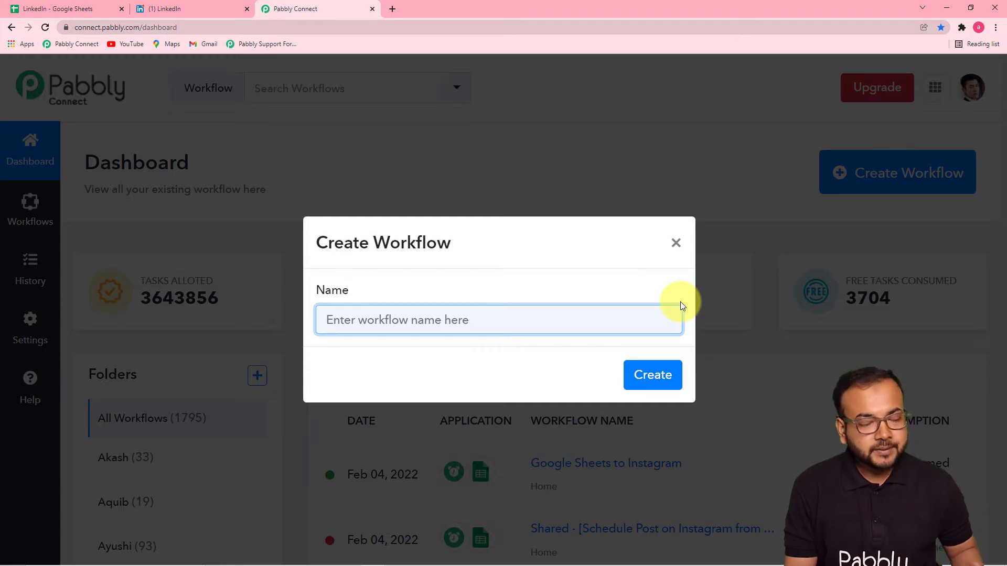
{"action": "type", "text": "Create Post on LinkedIn from Google Sheets Automatically"}
{"action": "left_click", "coordinate": [572, 364]}
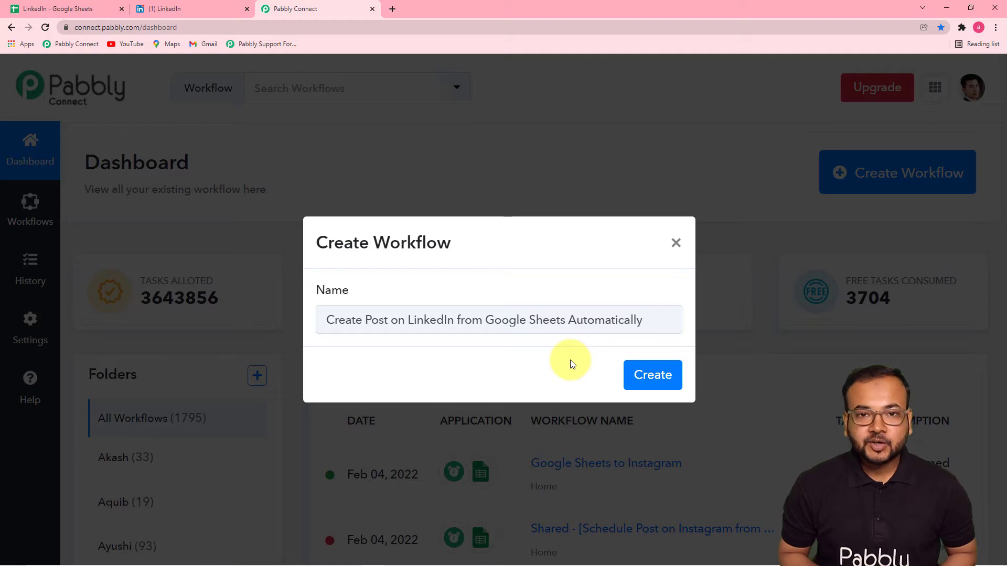
{"action": "left_click", "coordinate": [653, 375]}
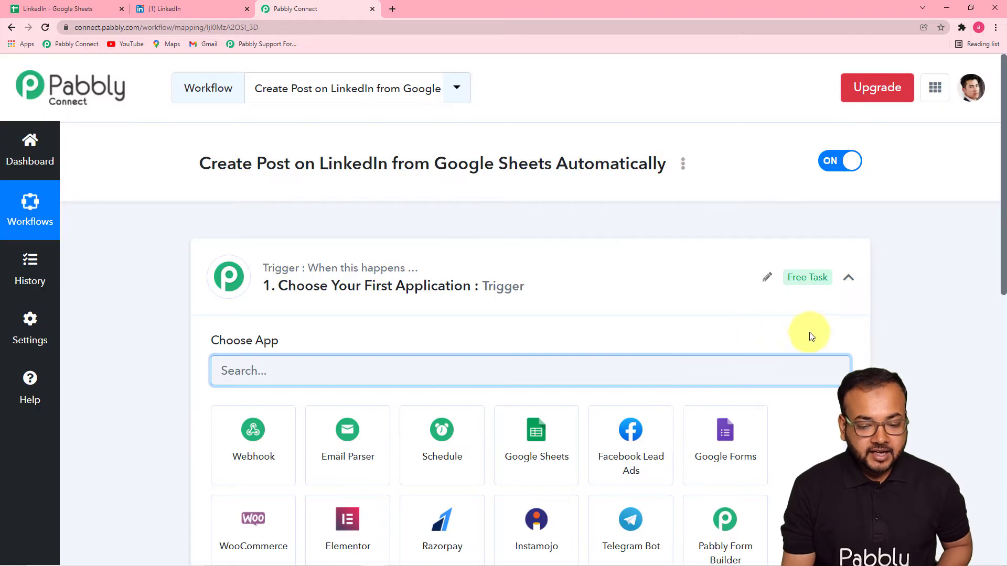
Set the workflow's trigger app to Google Sheets with the trigger event New or Updated Spreadsheet Row
{"action": "left_click", "coordinate": [850, 286]}
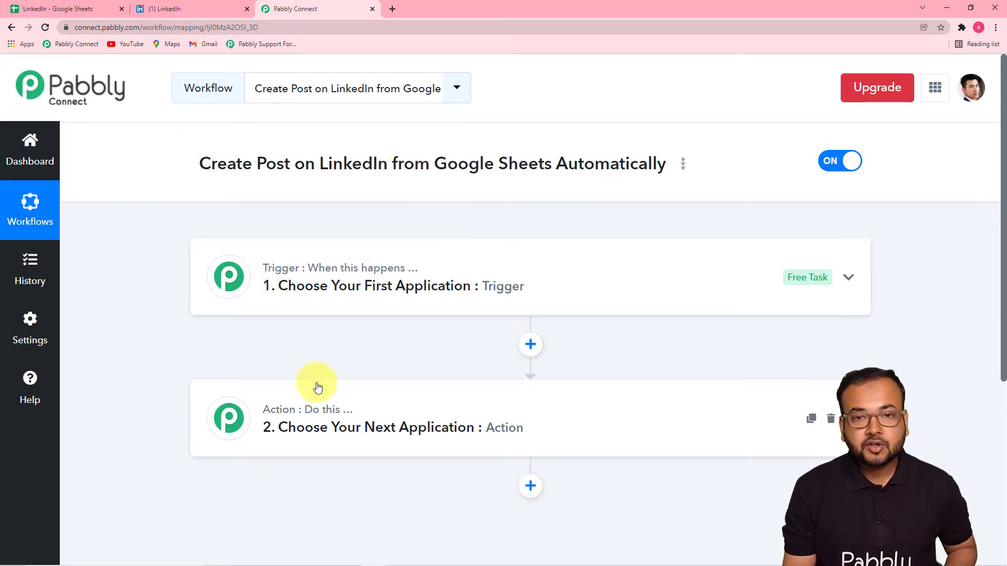
{"action": "mouse_move", "coordinate": [328, 417]}
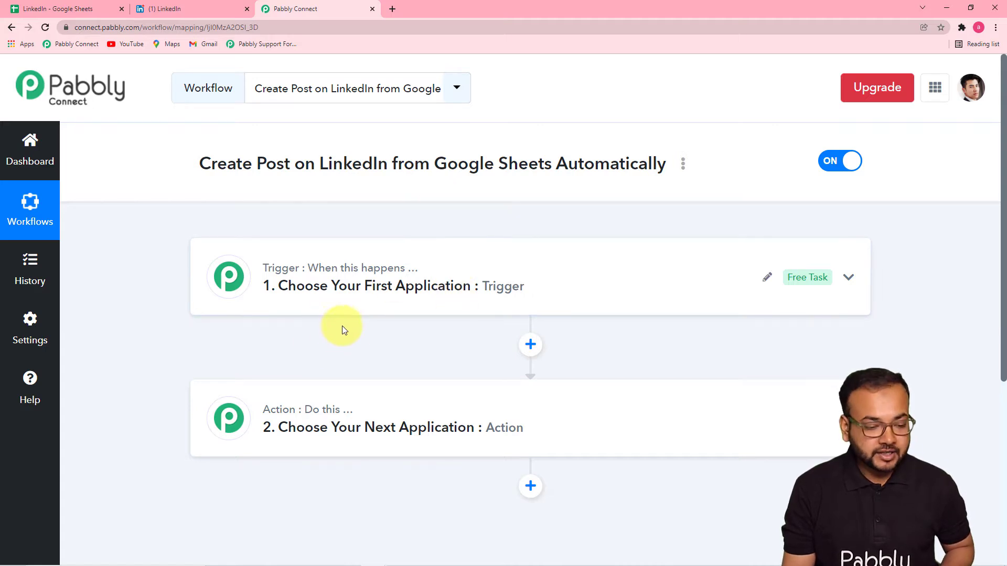
{"action": "left_click", "coordinate": [361, 307]}
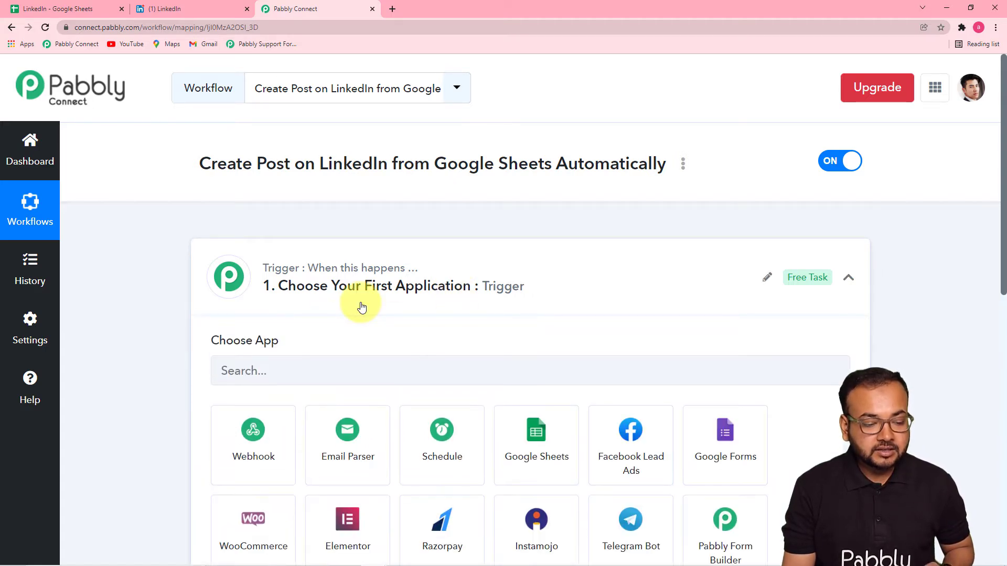
{"action": "scroll", "coordinate": [360, 303], "scroll_direction": "down", "scroll_amount": 4}
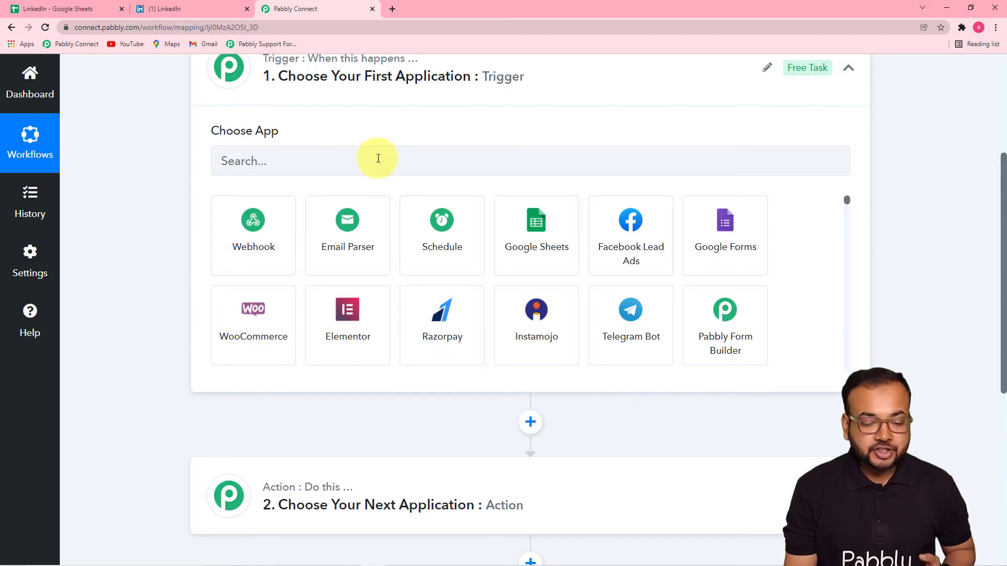
{"action": "left_click", "coordinate": [538, 253]}
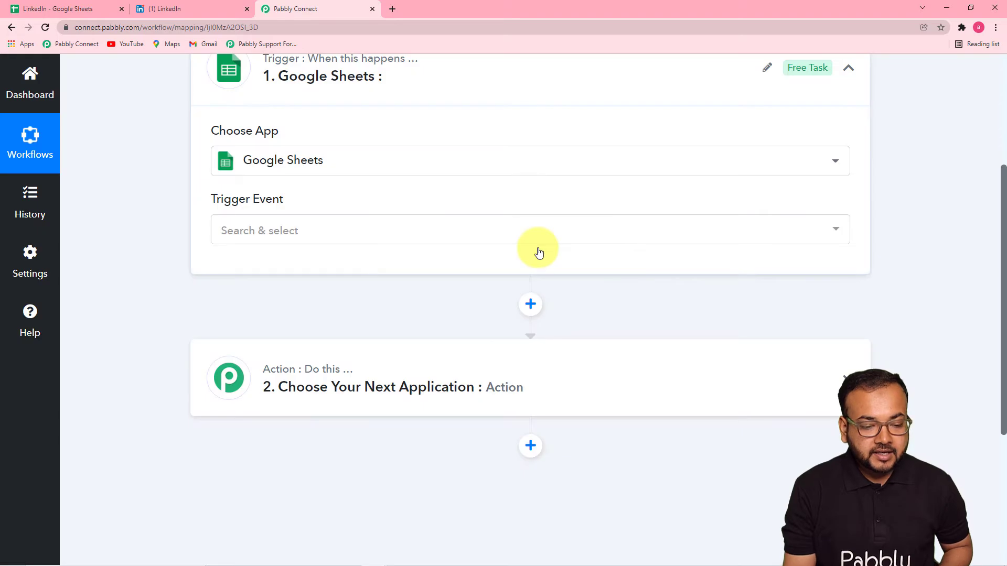
{"action": "left_click", "coordinate": [404, 229]}
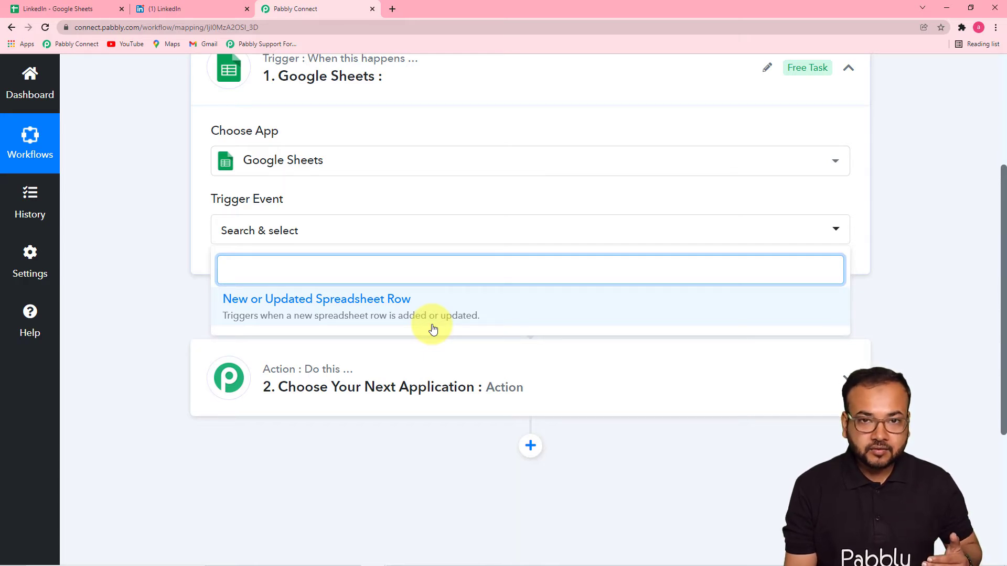
{"action": "left_click", "coordinate": [348, 307]}
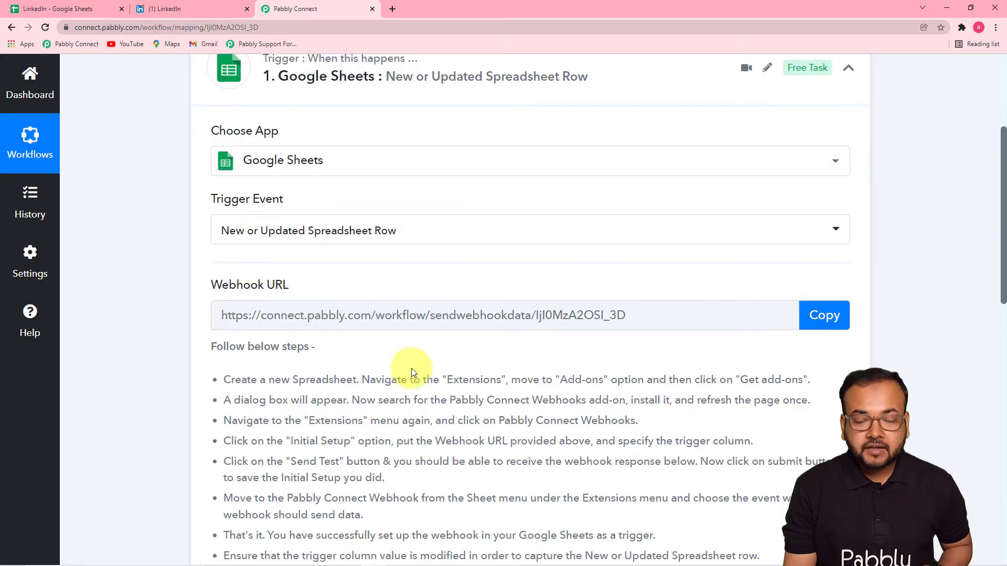
Copy the webhook URL of the Google Sheets trigger
{"action": "scroll", "coordinate": [683, 374], "scroll_direction": "up", "scroll_amount": 1}
{"action": "scroll", "coordinate": [682, 373], "scroll_direction": "down", "scroll_amount": 2}
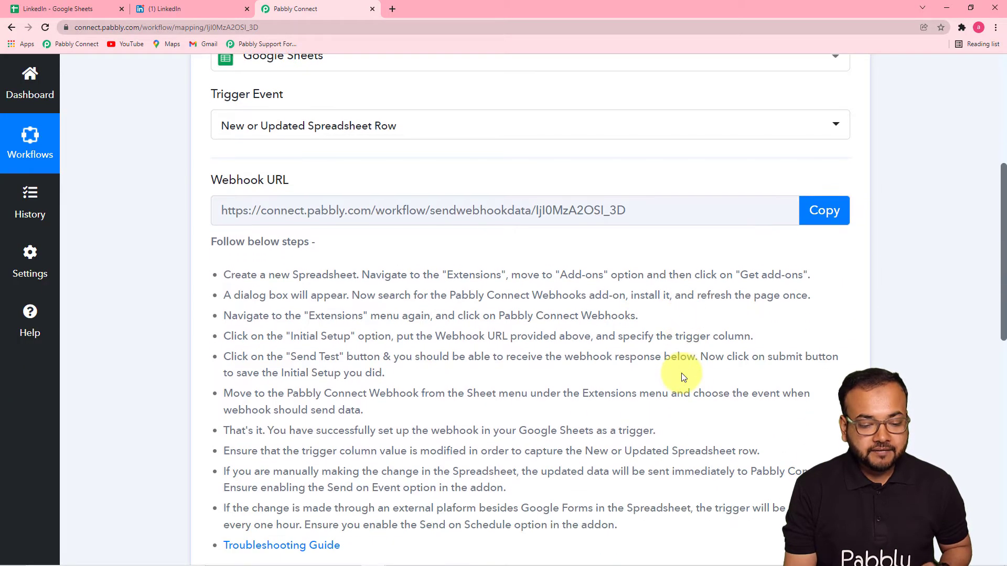
{"action": "scroll", "coordinate": [683, 376], "scroll_direction": "down", "scroll_amount": 2}
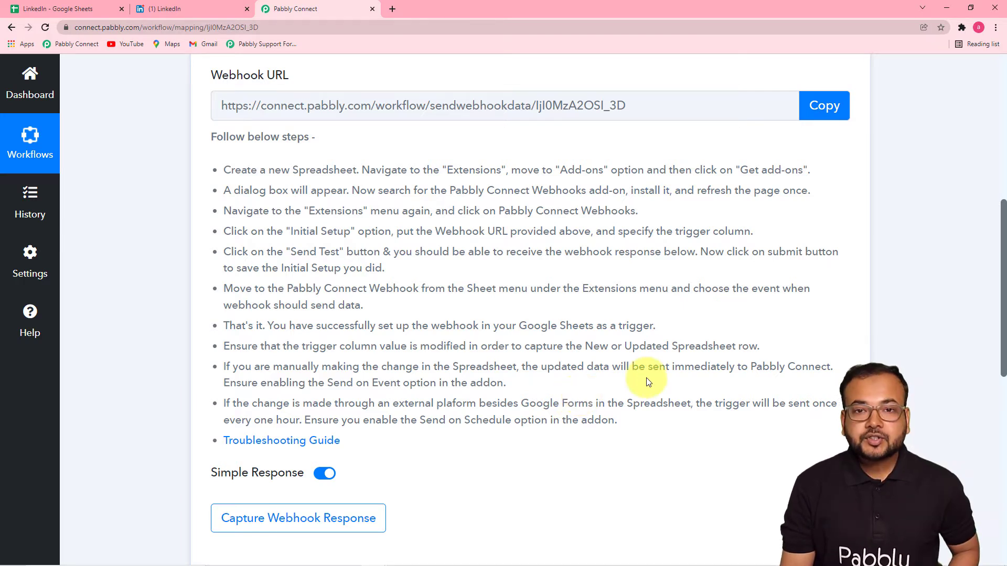
{"action": "left_click", "coordinate": [825, 105]}
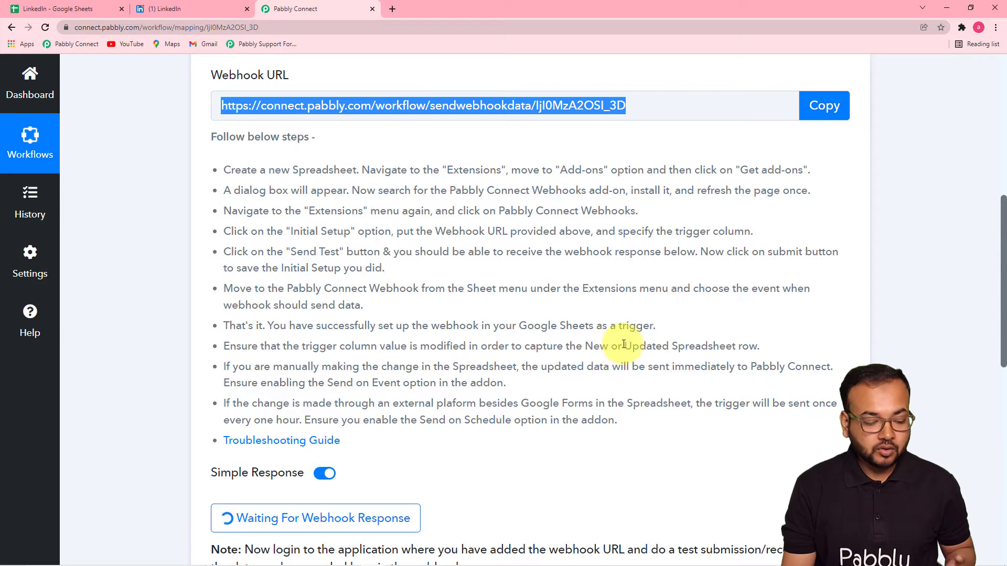
Switch to the LinkedIn spreadsheet in Google Sheets and select the first empty cell in the Content column
{"action": "left_click", "coordinate": [946, 7]}
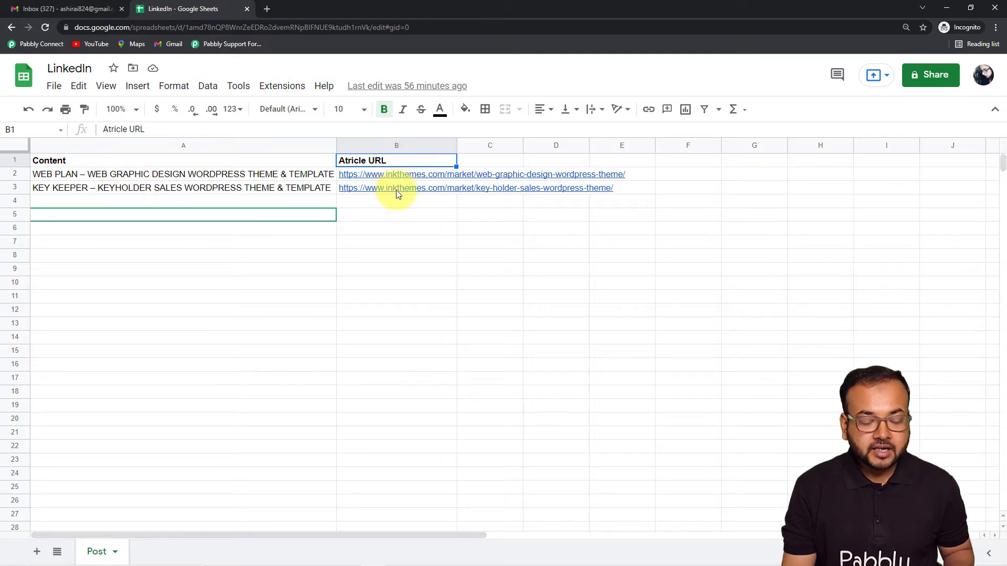
{"action": "mouse_move", "coordinate": [398, 194]}
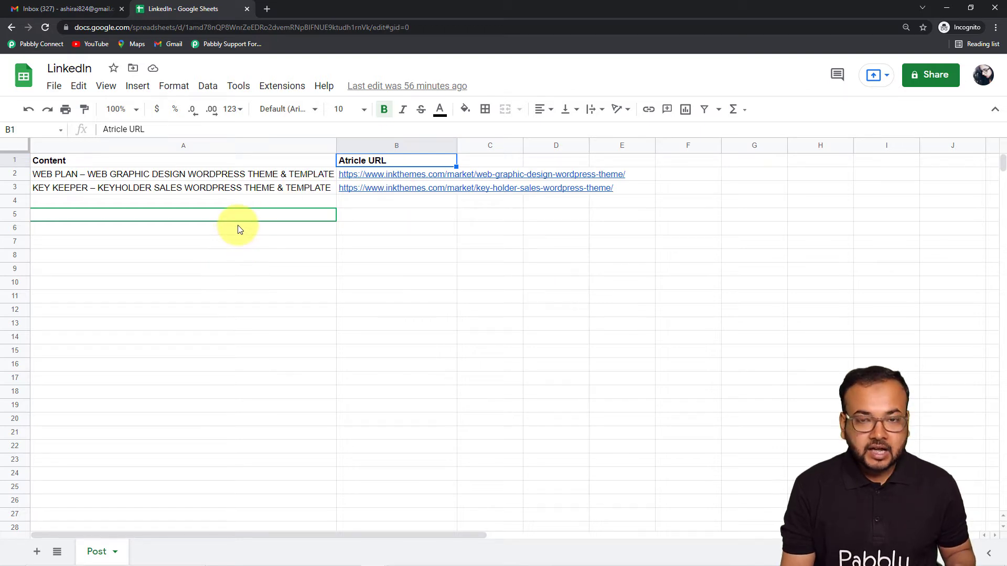
{"action": "left_click", "coordinate": [203, 204]}
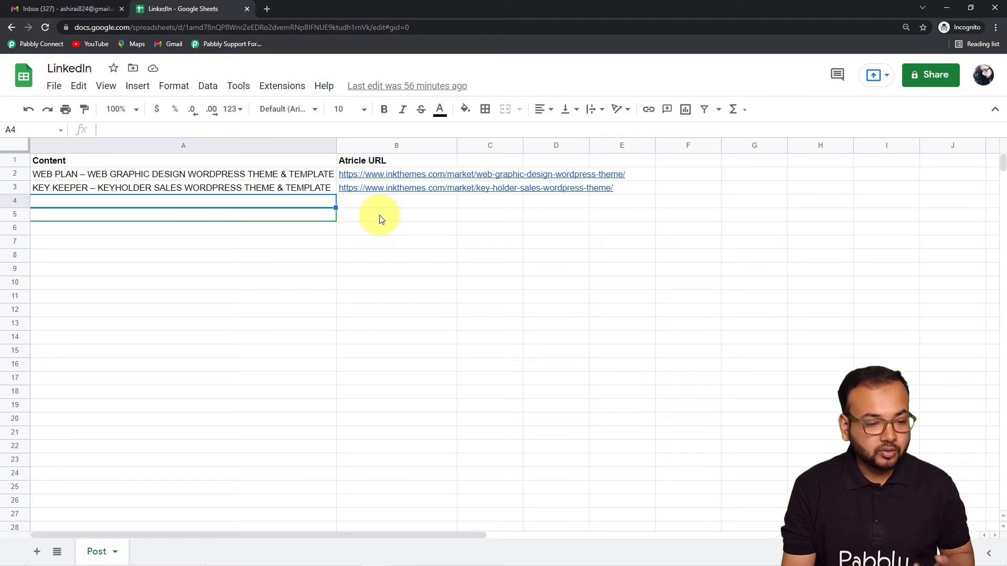
Search the add-on marketplace for Pabbly Connect Webhooks, check whether it is installed, and reload the spreadsheet
{"action": "left_click", "coordinate": [283, 87]}
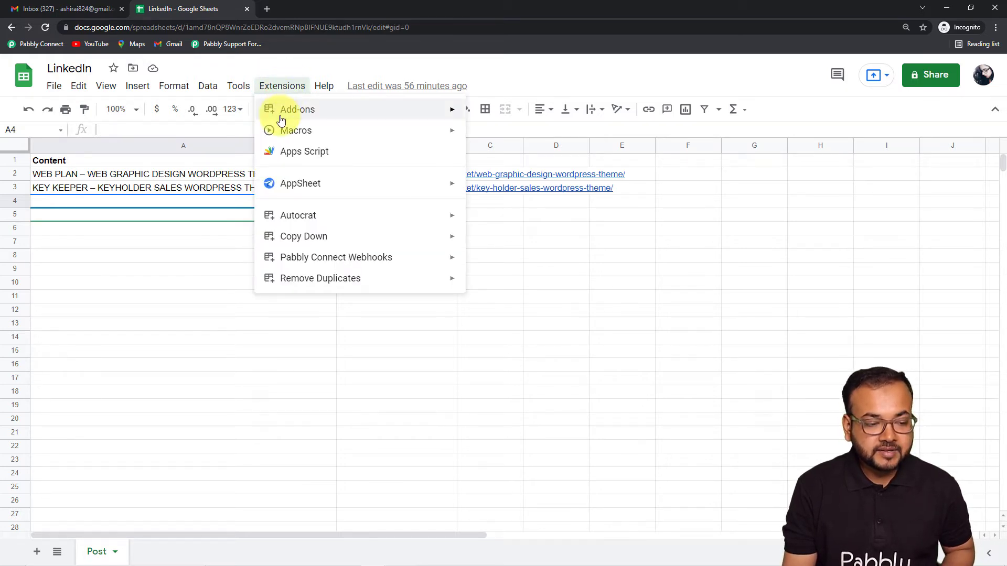
{"action": "mouse_move", "coordinate": [282, 119]}
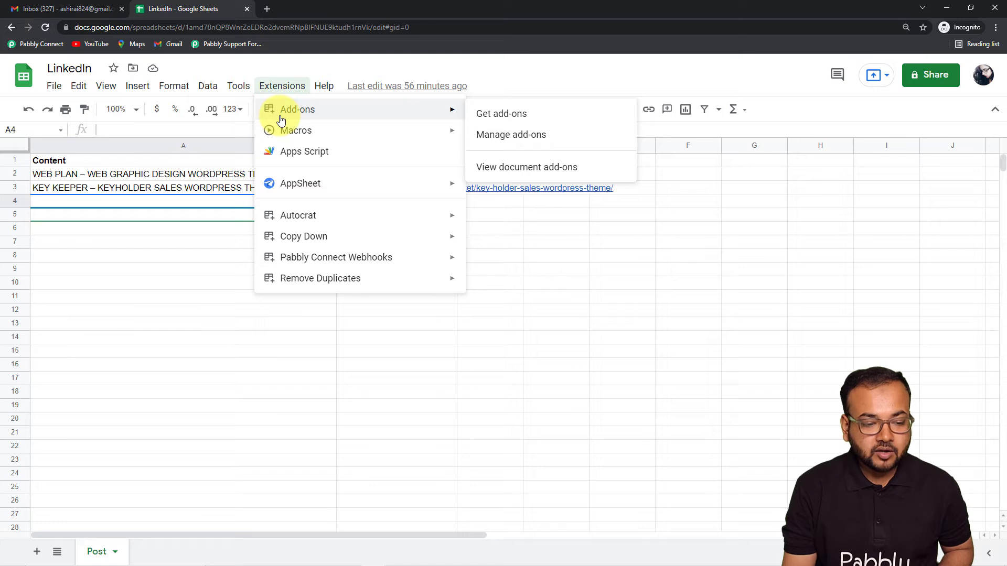
{"action": "left_click", "coordinate": [501, 114]}
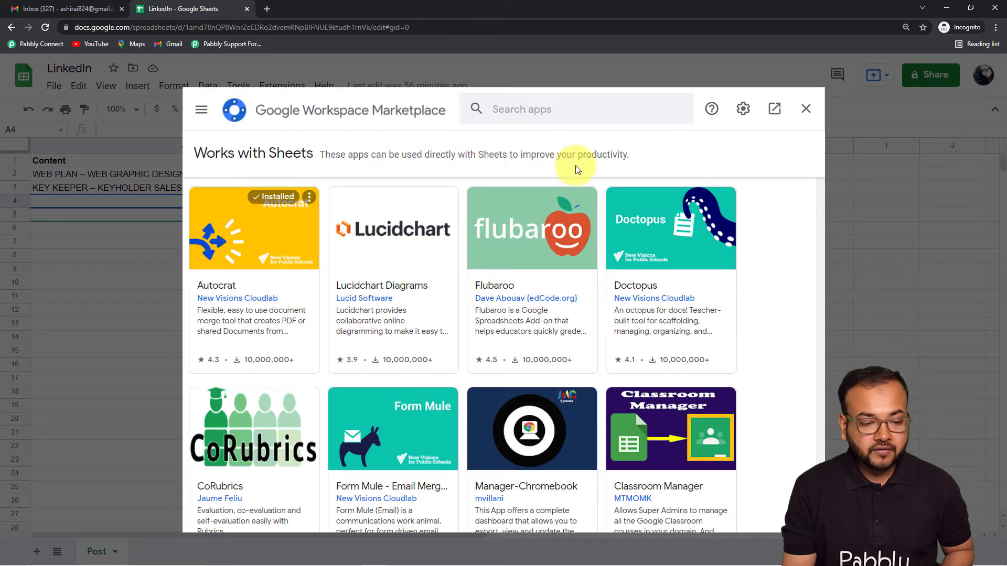
{"action": "left_click", "coordinate": [559, 115]}
{"action": "type", "text": "pabb"}
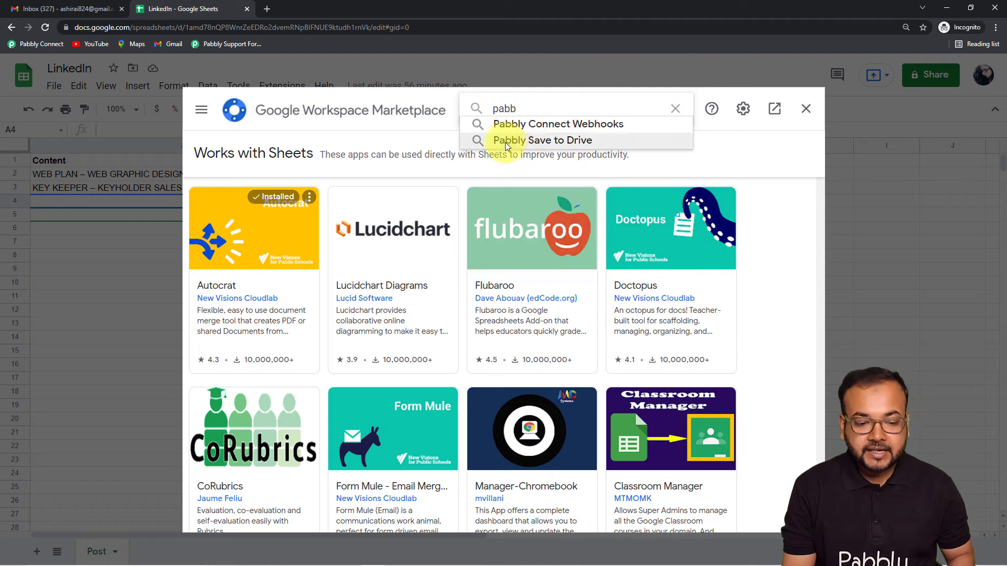
{"action": "left_click", "coordinate": [583, 126]}
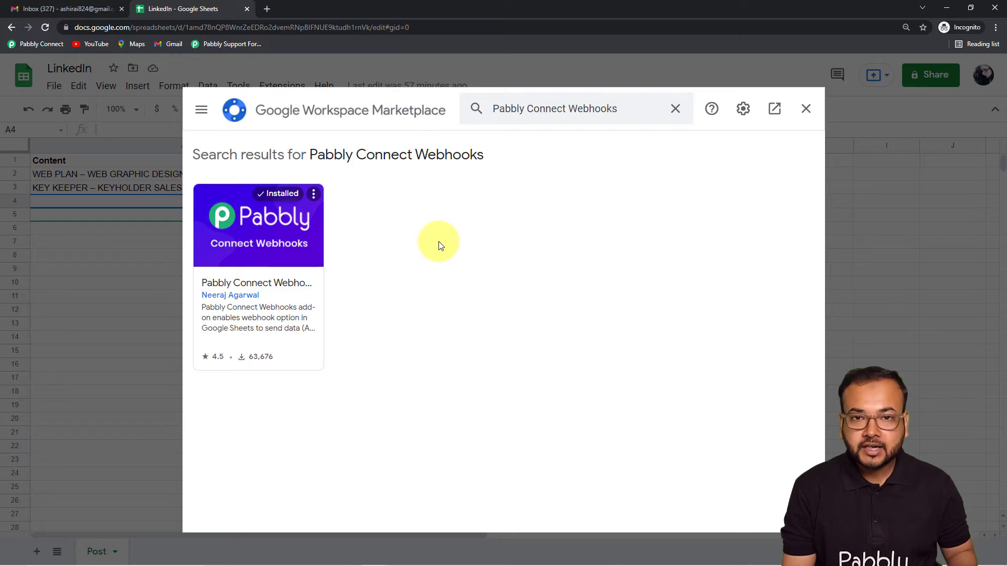
{"action": "left_click", "coordinate": [807, 109]}
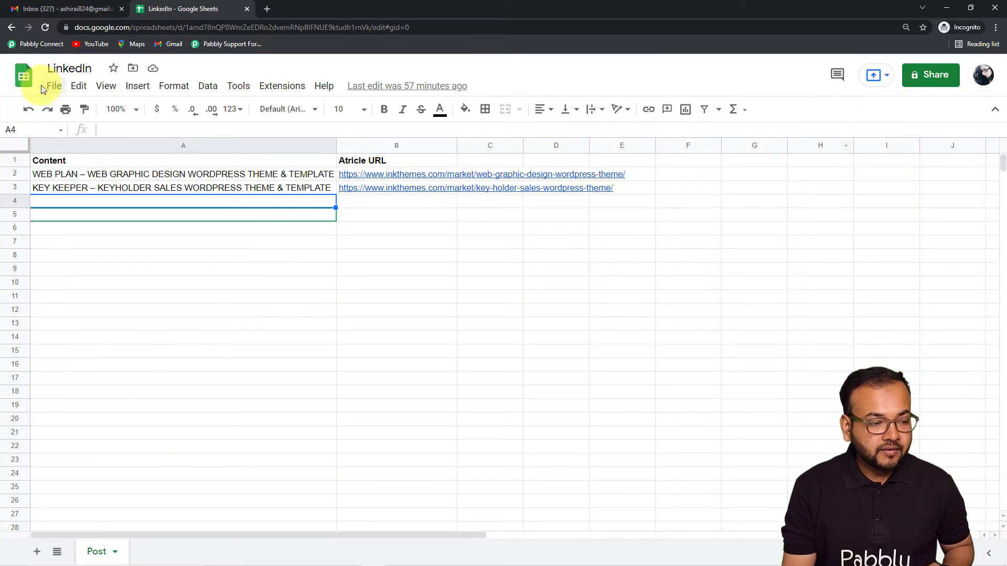
{"action": "left_click", "coordinate": [43, 32]}
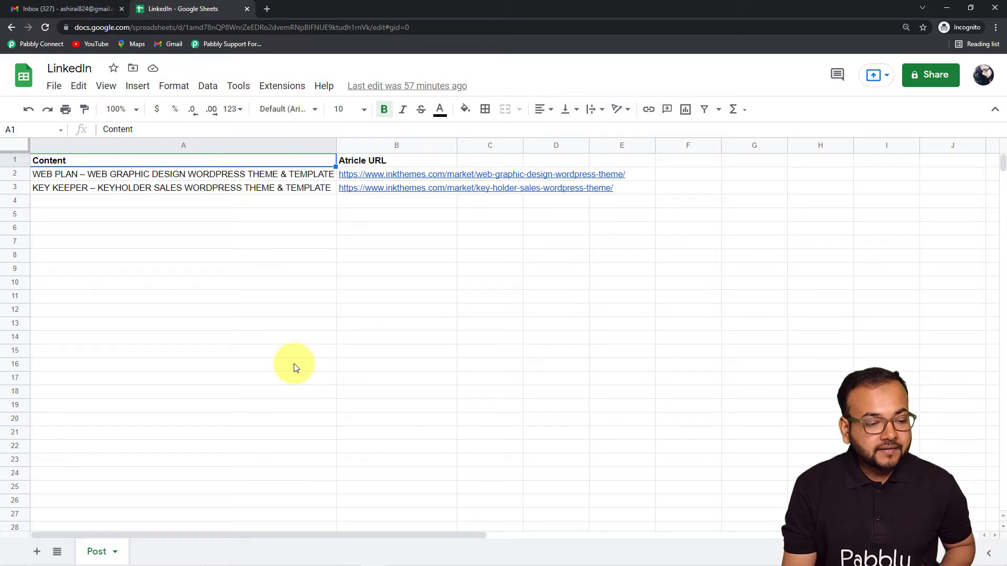
{"action": "left_click", "coordinate": [279, 87]}
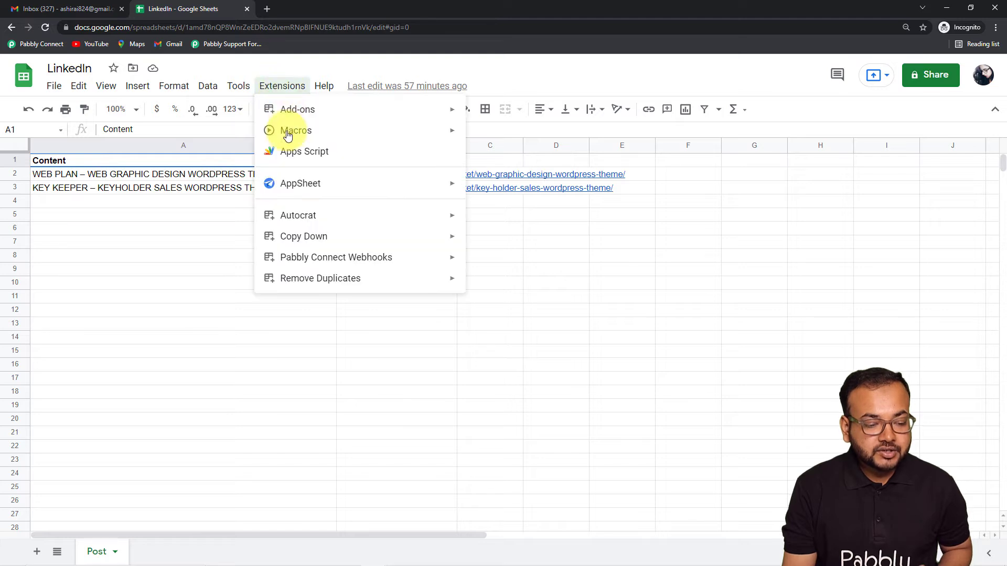
{"action": "mouse_move", "coordinate": [286, 262]}
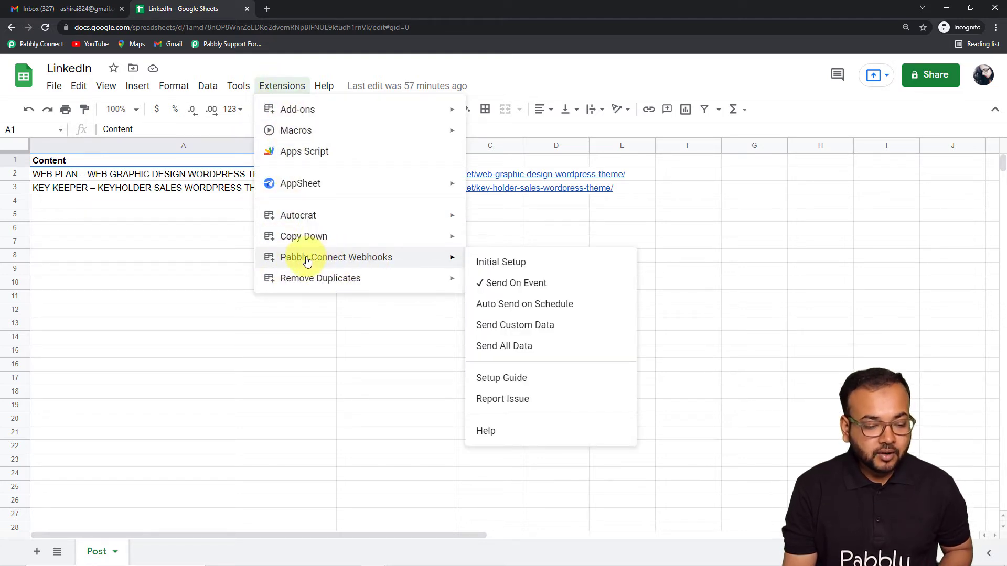
{"action": "left_click", "coordinate": [499, 265]}
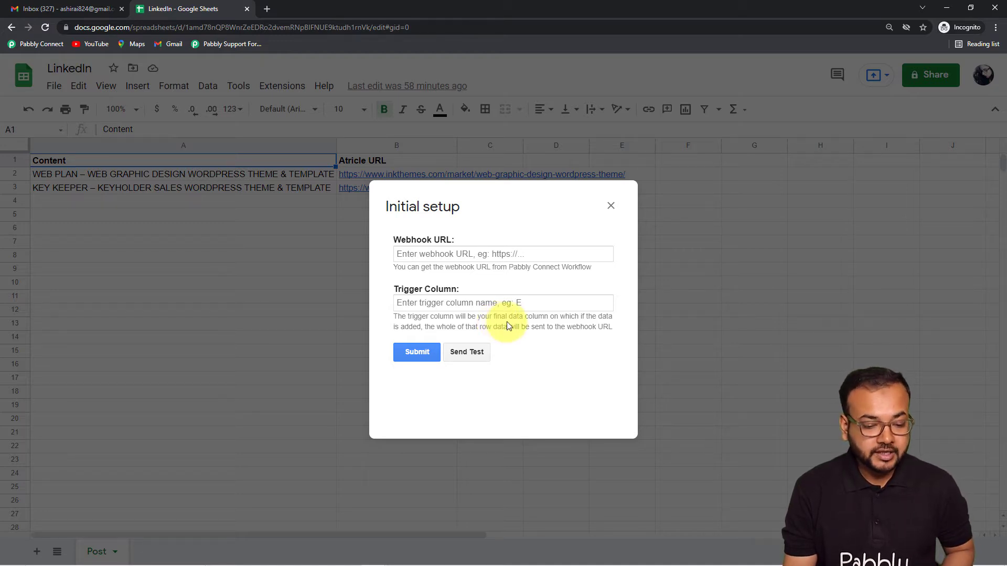
{"action": "left_click", "coordinate": [611, 206]}
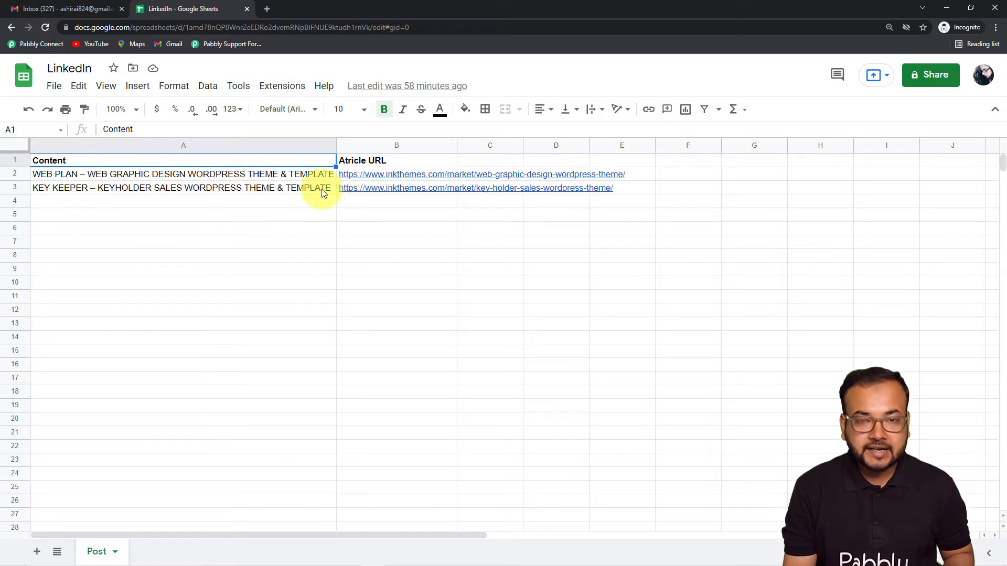
Open the initial setup of the Pabbly Connect Webhooks add-on and replace its webhook URL with the copied one
{"action": "mouse_move", "coordinate": [367, 191]}
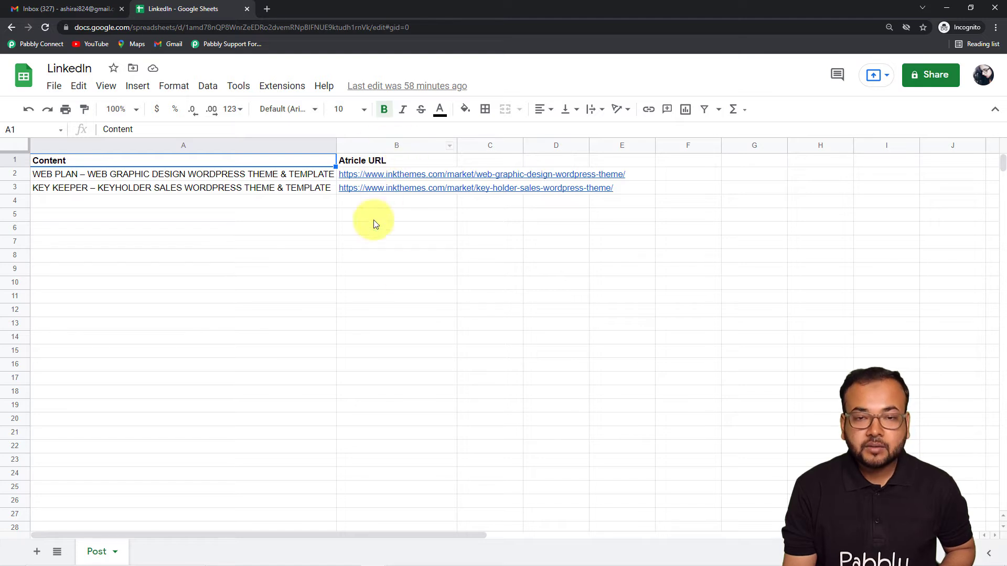
{"action": "left_click", "coordinate": [291, 90]}
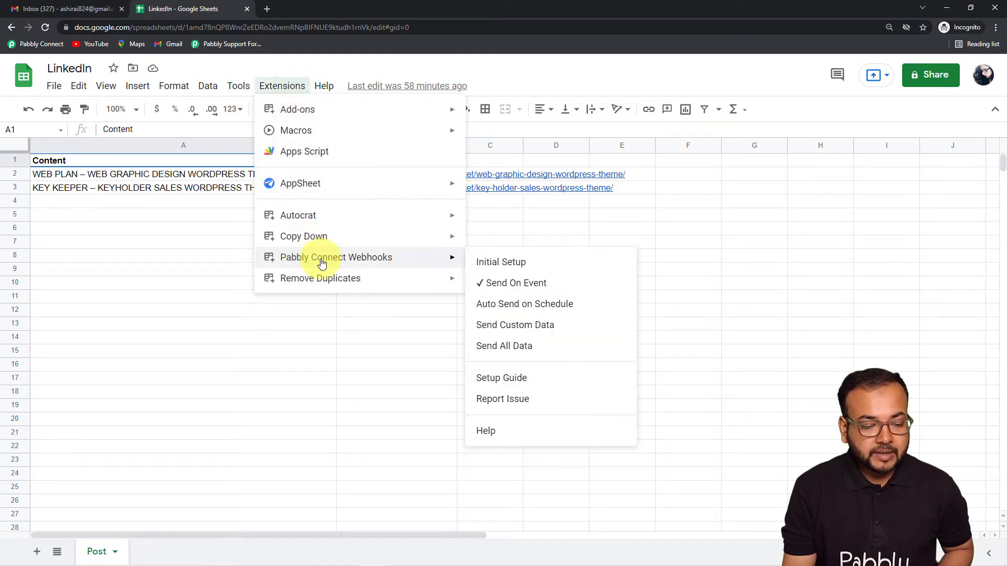
{"action": "left_click", "coordinate": [505, 270]}
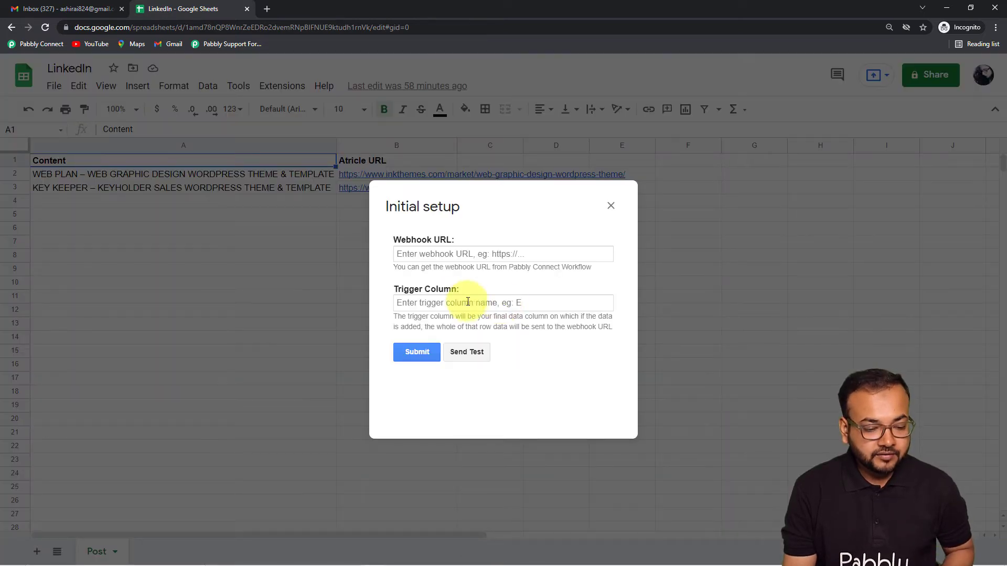
{"action": "right_click", "coordinate": [422, 254]}
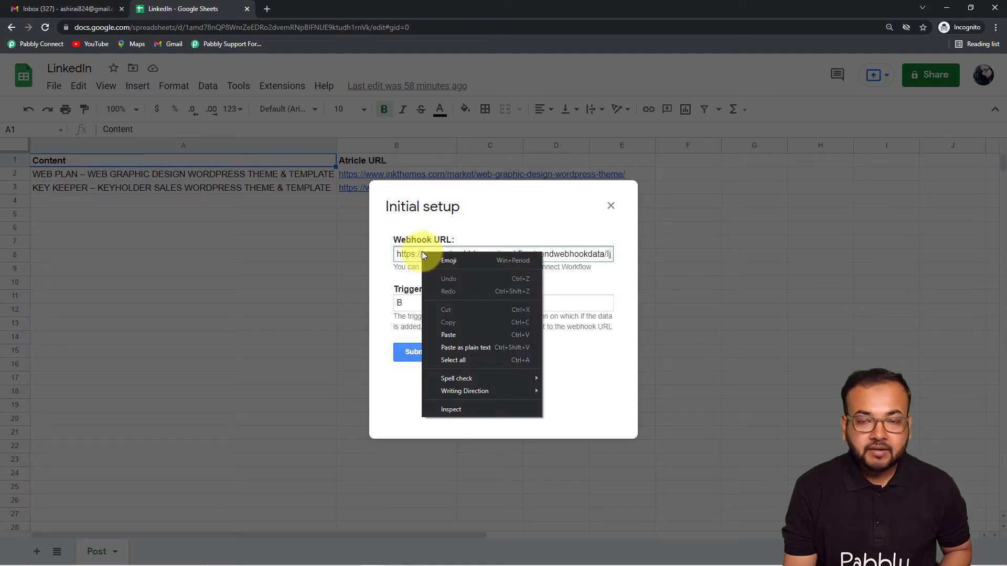
{"action": "left_click", "coordinate": [404, 255]}
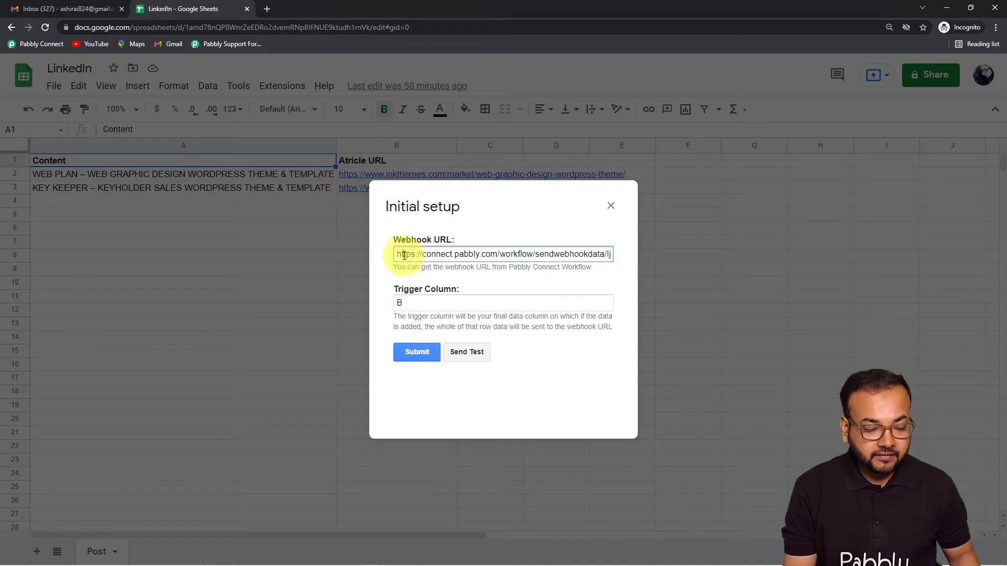
{"action": "key", "text": "ctrl+a"}
{"action": "key", "text": "BackSpace"}
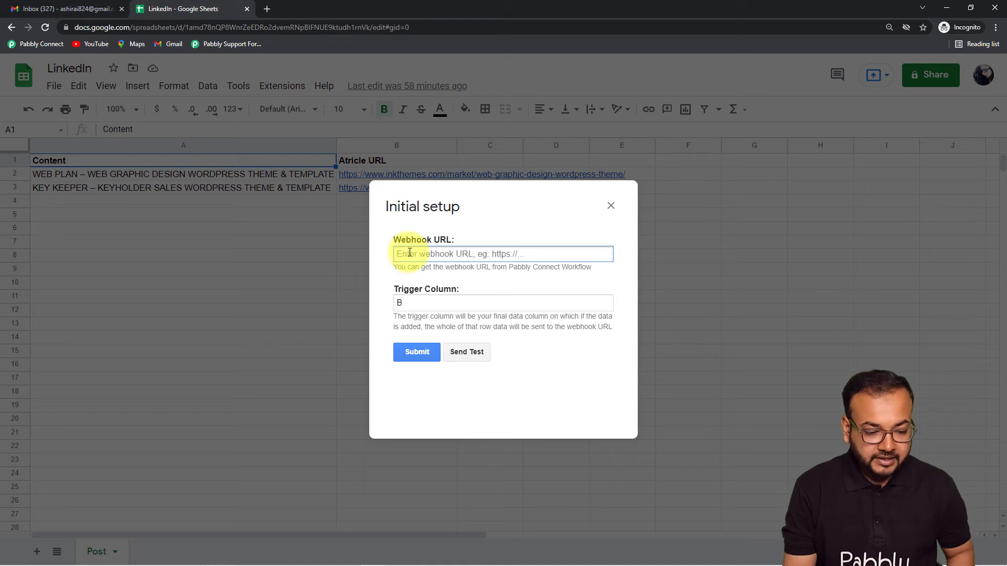
{"action": "right_click", "coordinate": [410, 253]}
{"action": "left_click", "coordinate": [446, 335]}
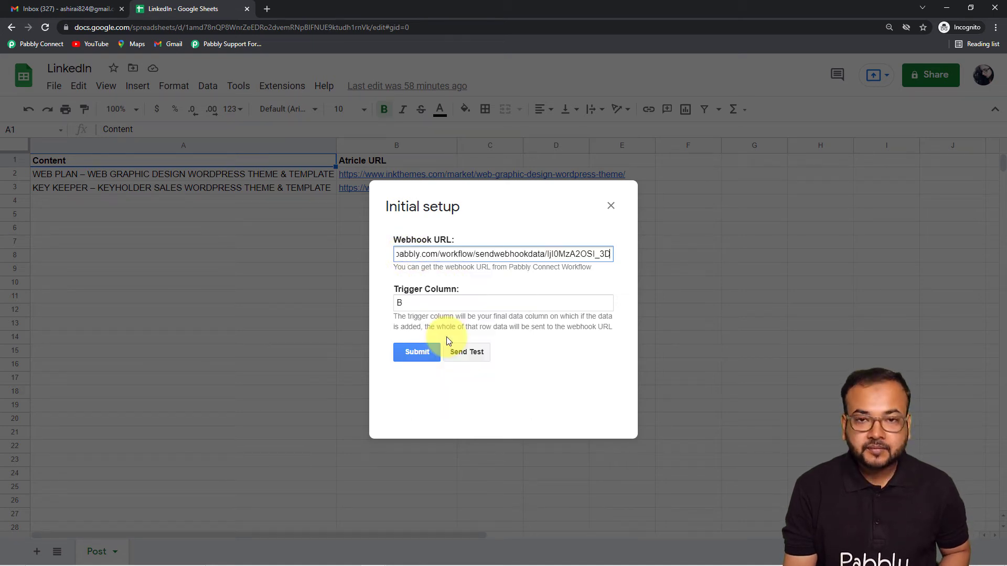
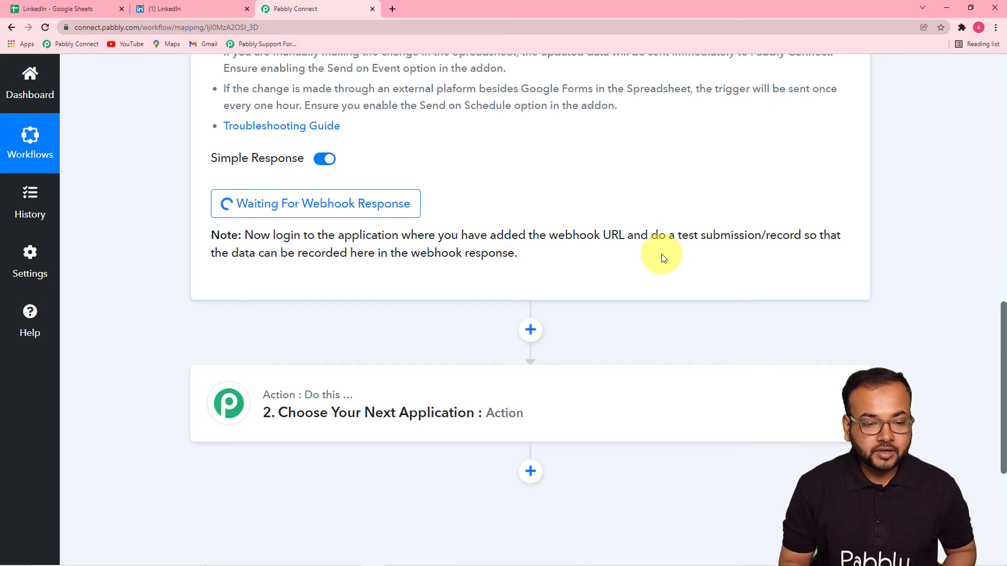
Send test data from the add-on's initial setup in Google Sheets, and review the captured webhook response in Pabbly Connect
{"action": "left_click", "coordinate": [946, 8]}
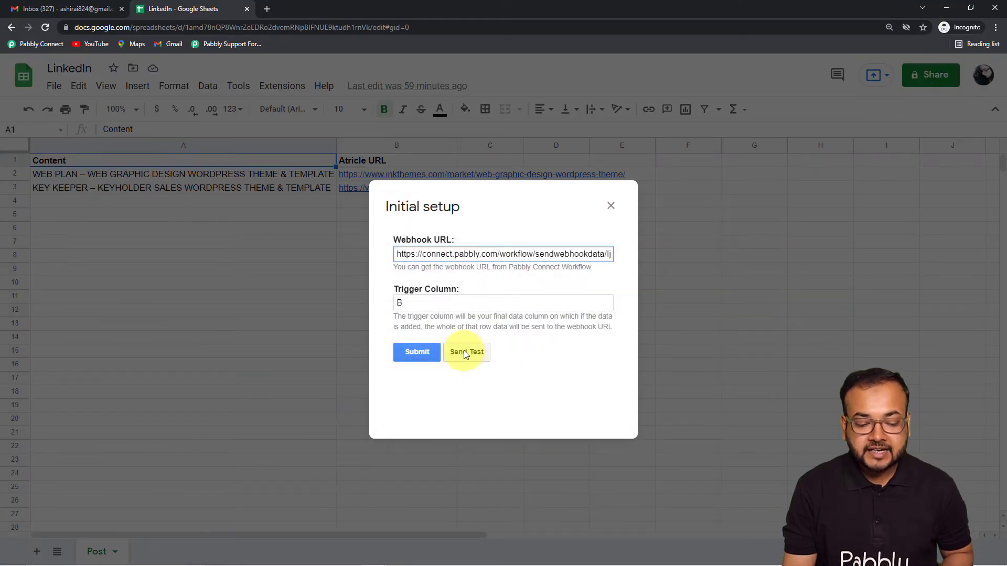
{"action": "left_click", "coordinate": [464, 351]}
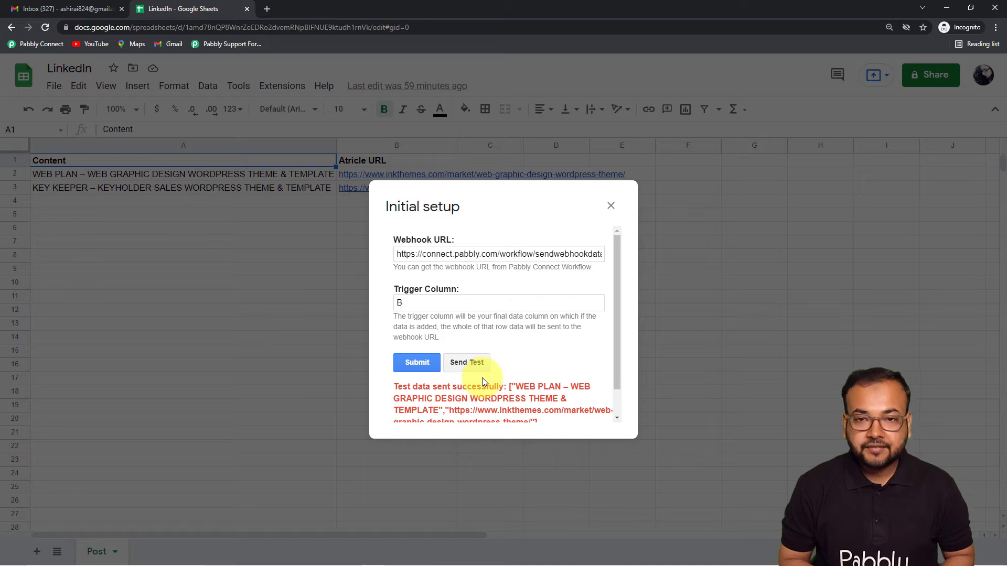
{"action": "left_click_drag", "start_coordinate": [615, 348], "coordinate": [616, 380]}
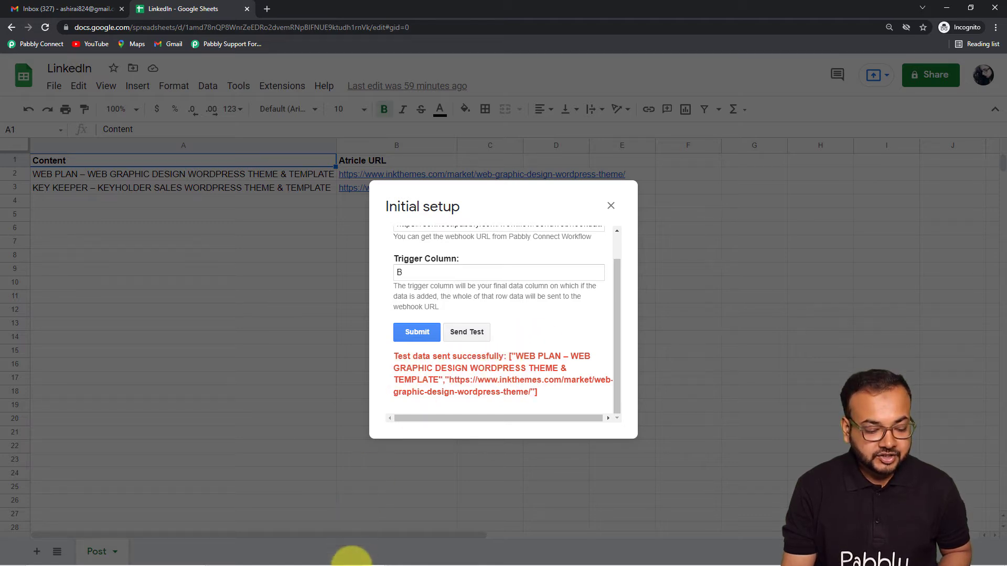
{"action": "mouse_move", "coordinate": [349, 564]}
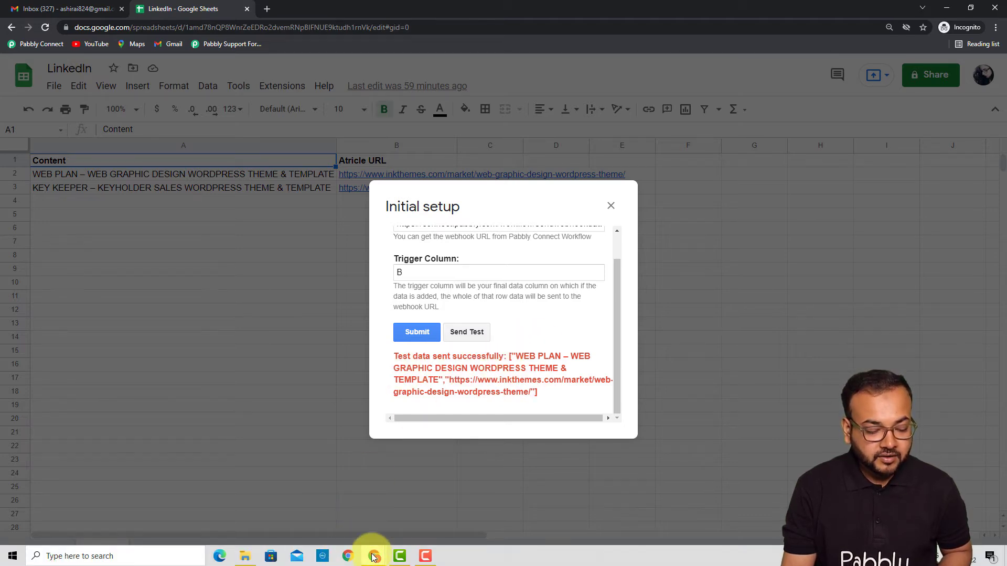
{"action": "mouse_move", "coordinate": [369, 551]}
{"action": "left_click", "coordinate": [360, 512]}
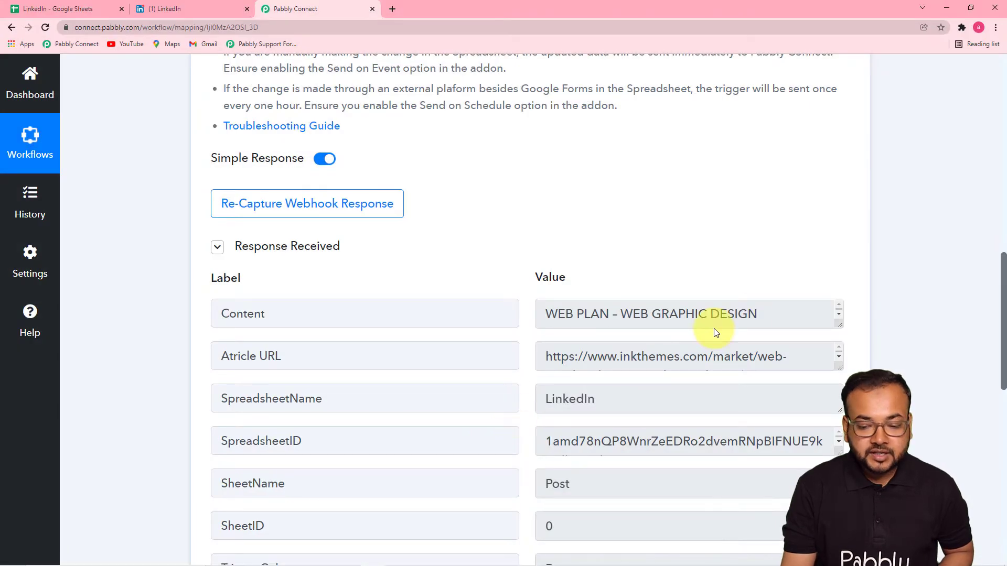
{"action": "left_click_drag", "start_coordinate": [1004, 279], "coordinate": [1004, 324]}
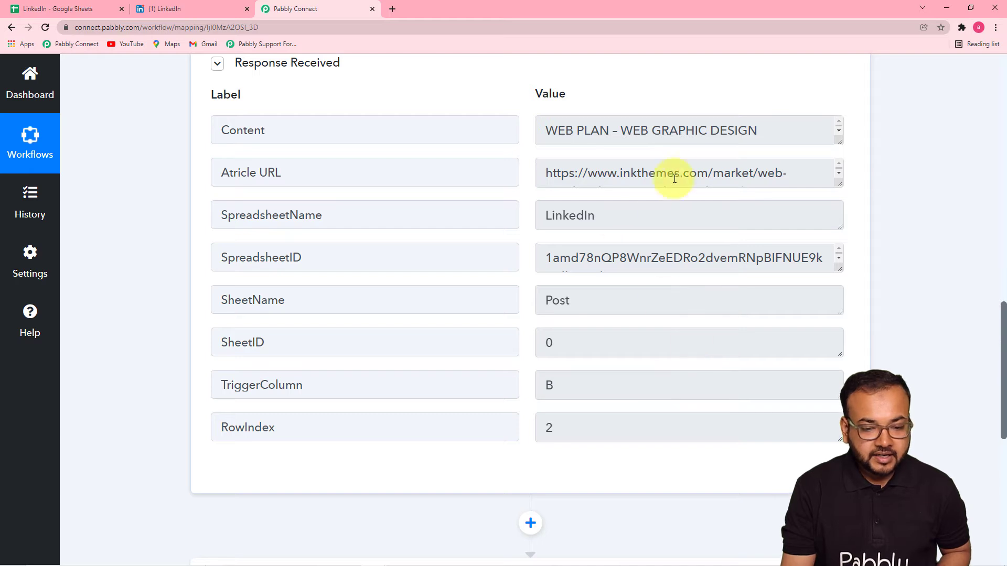
Switch back to Google Sheets, submit the add-on's initial setup, and check that Send On Event is enabled
{"action": "left_click", "coordinate": [944, 11]}
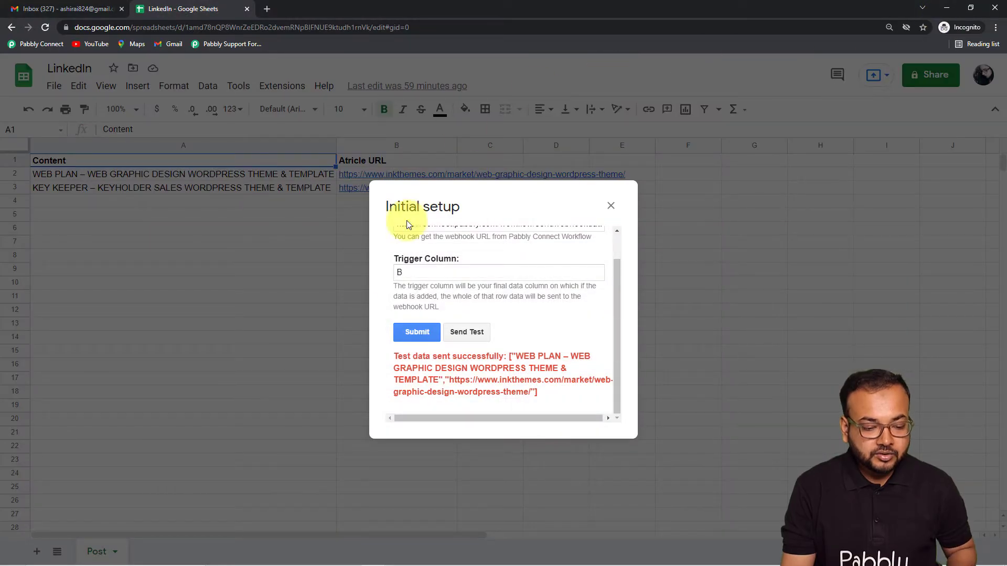
{"action": "left_click", "coordinate": [426, 333]}
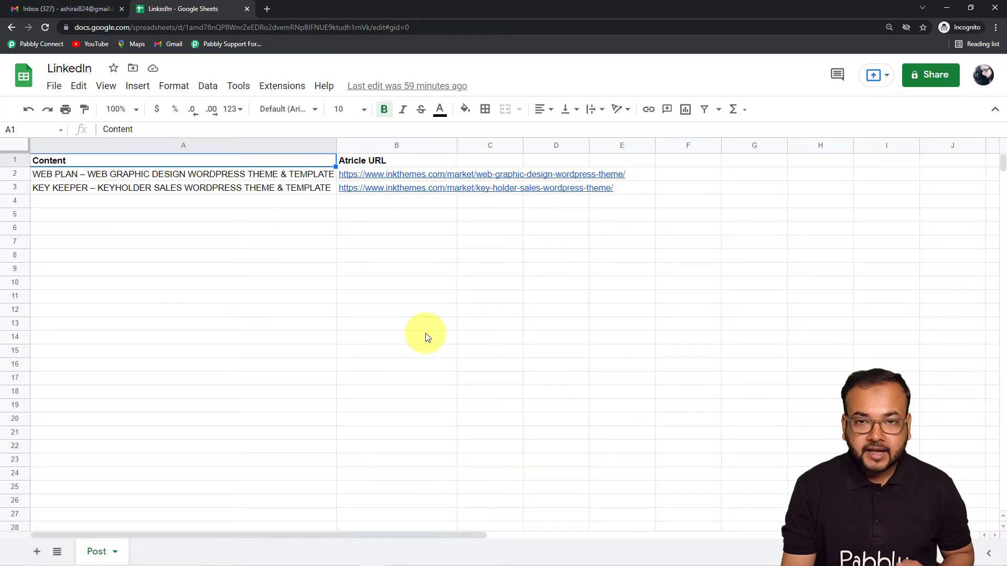
{"action": "left_click", "coordinate": [290, 91]}
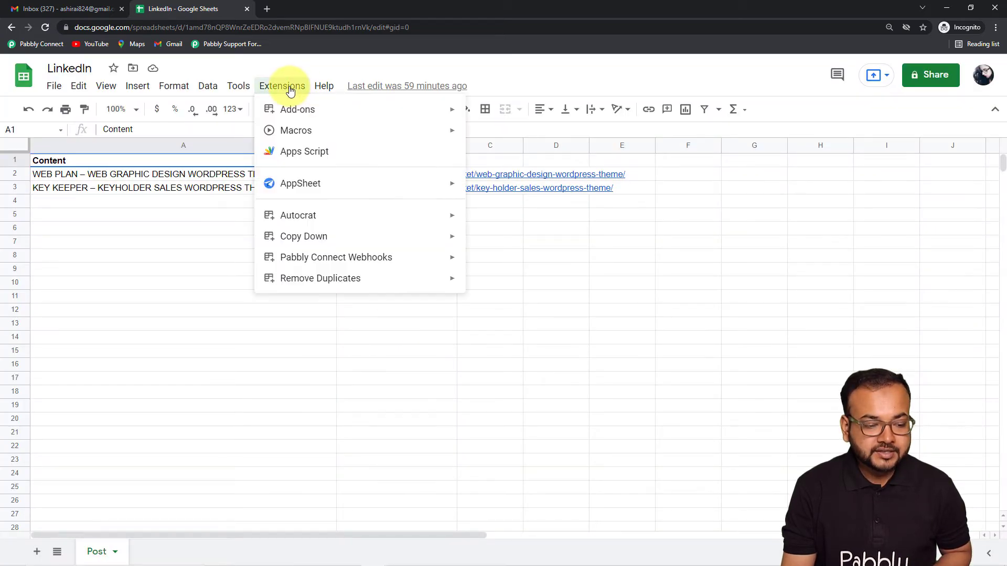
{"action": "mouse_move", "coordinate": [295, 258]}
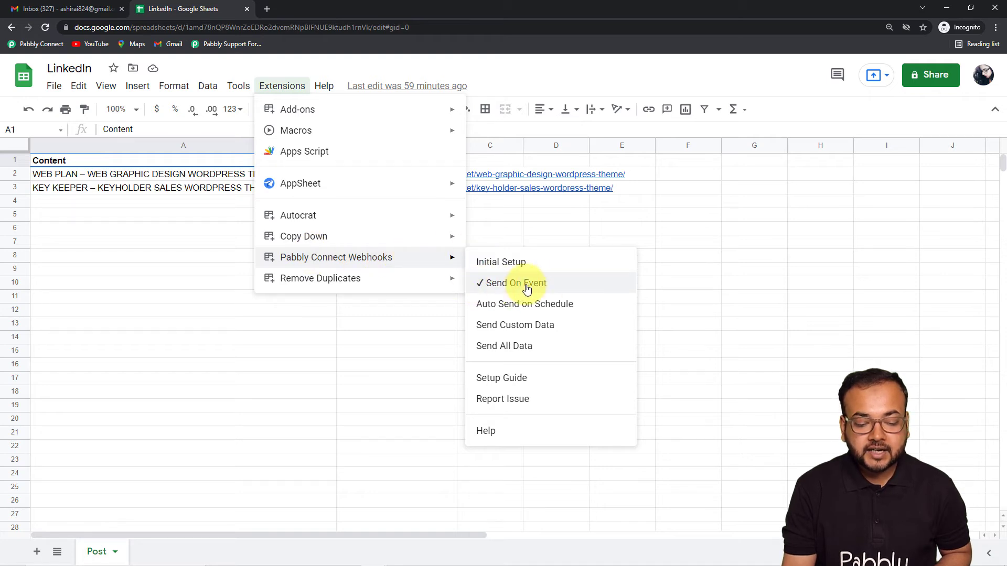
{"action": "left_click", "coordinate": [689, 278]}
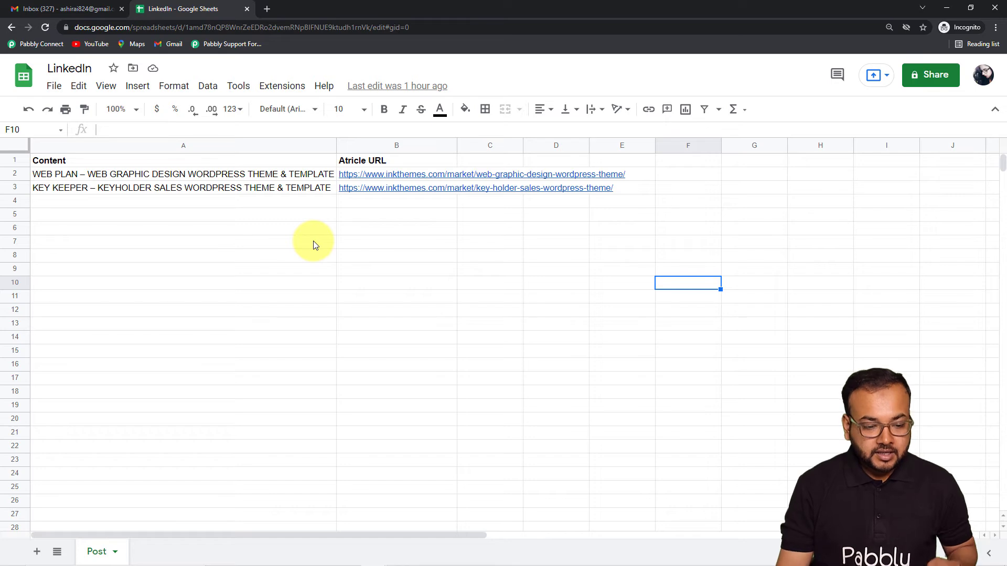
Switch to Pabbly Connect and set the workflow's action app to LinkedIn with the action event Share an Article or URL
{"action": "mouse_move", "coordinate": [393, 564]}
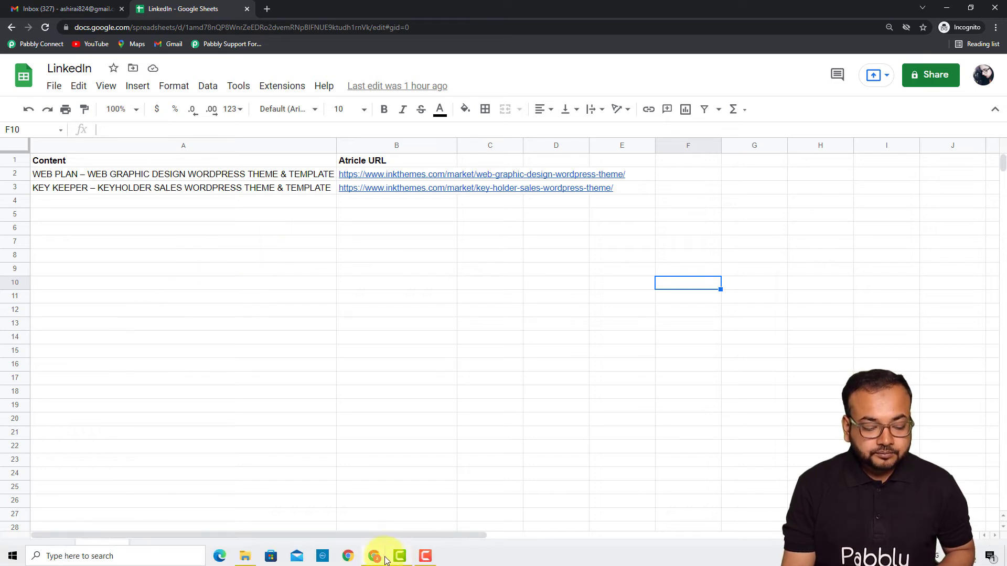
{"action": "left_click", "coordinate": [358, 524]}
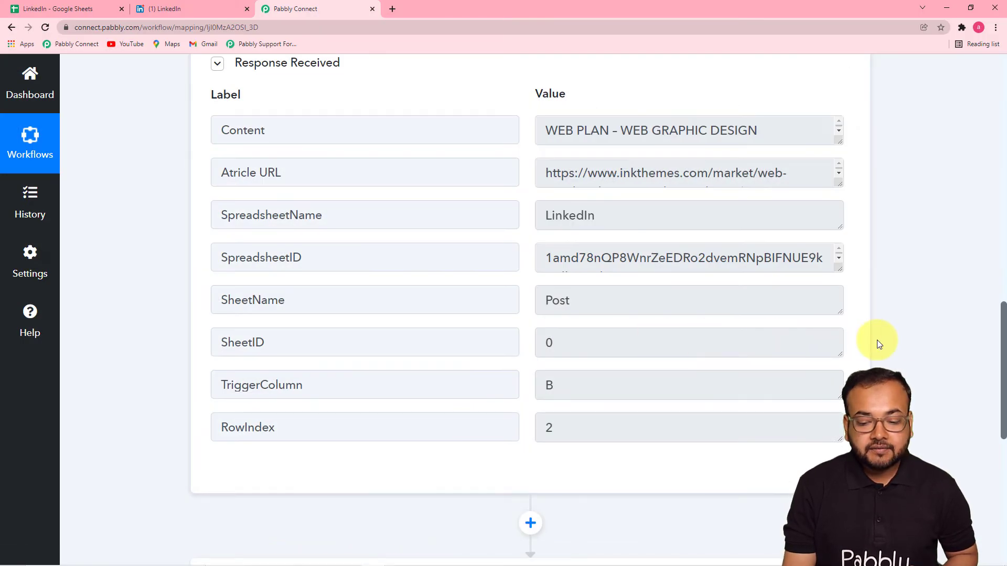
{"action": "left_click_drag", "start_coordinate": [1003, 330], "coordinate": [1003, 376]}
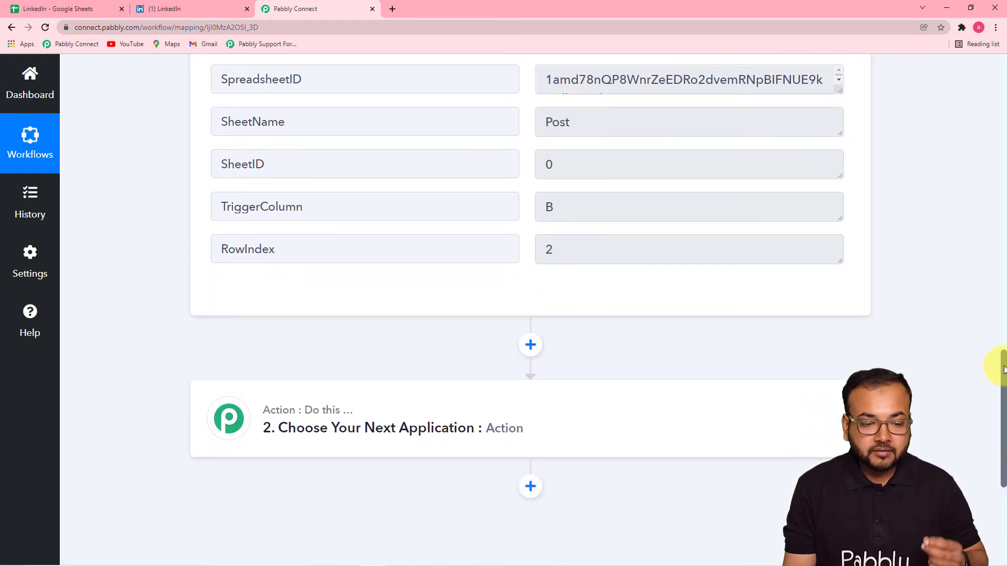
{"action": "scroll", "coordinate": [669, 241], "scroll_direction": "down", "scroll_amount": 4}
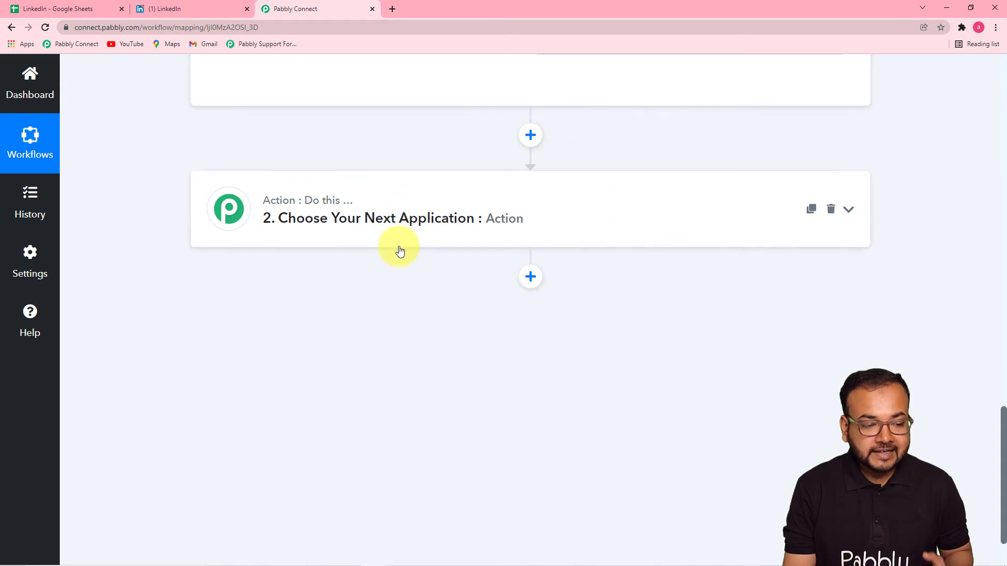
{"action": "left_click", "coordinate": [378, 218]}
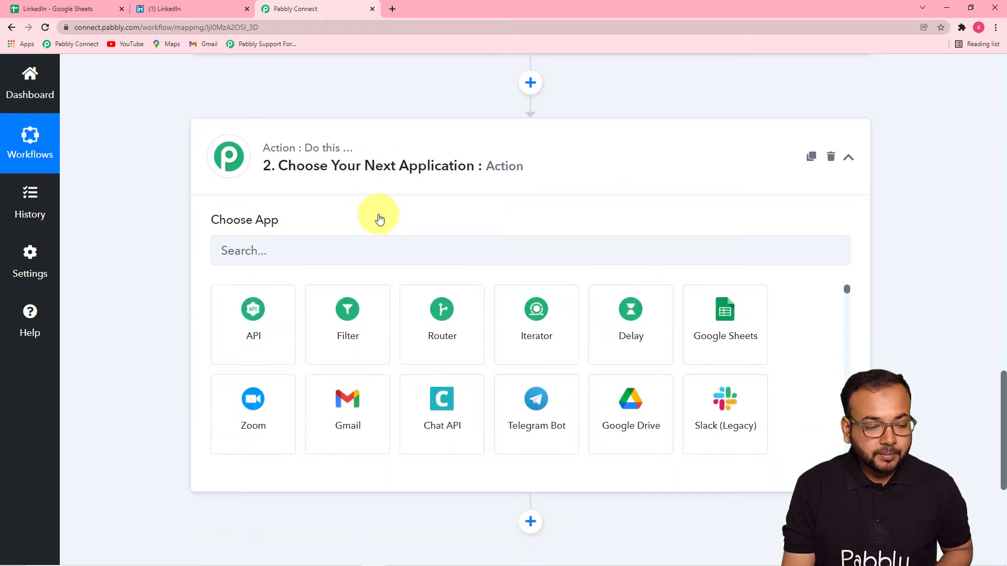
{"action": "left_click", "coordinate": [270, 300]}
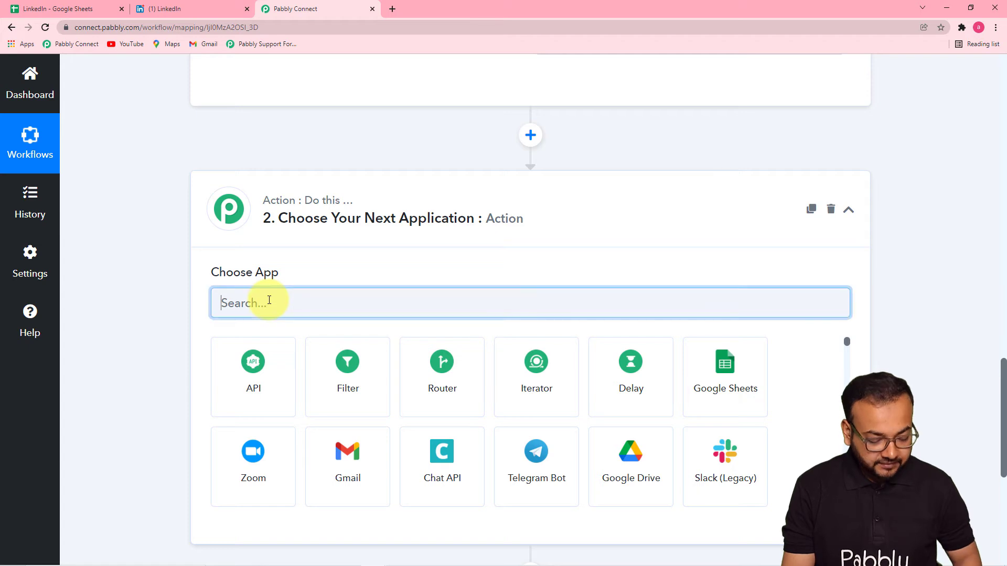
{"action": "type", "text": "link"}
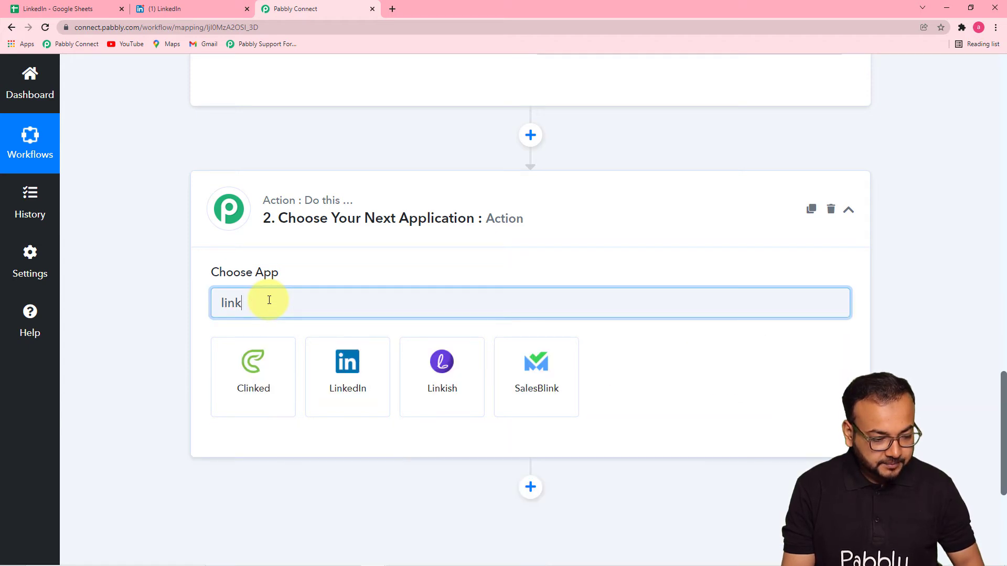
{"action": "left_click", "coordinate": [346, 370]}
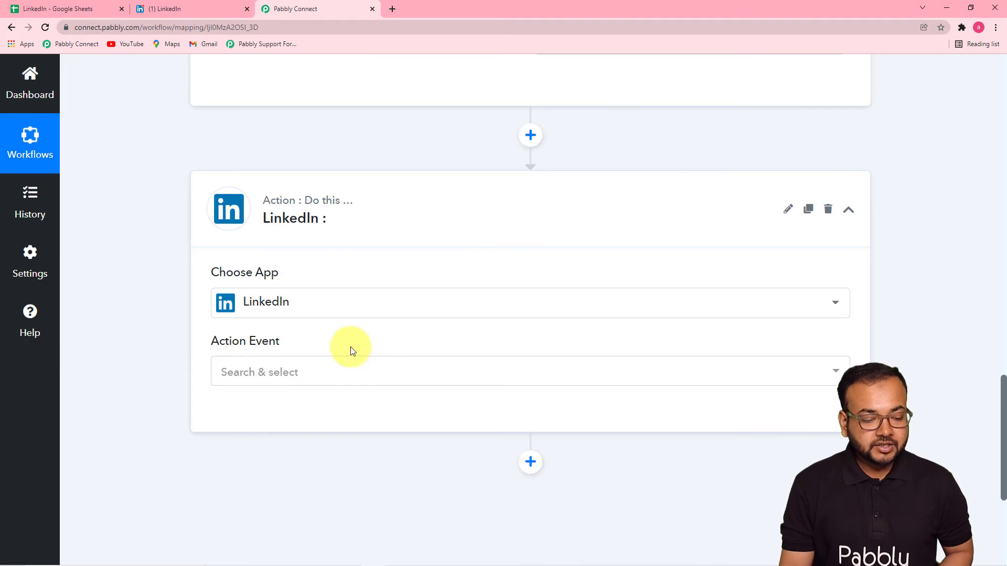
{"action": "scroll", "coordinate": [351, 347], "scroll_direction": "down", "scroll_amount": 3}
{"action": "left_click", "coordinate": [289, 216]}
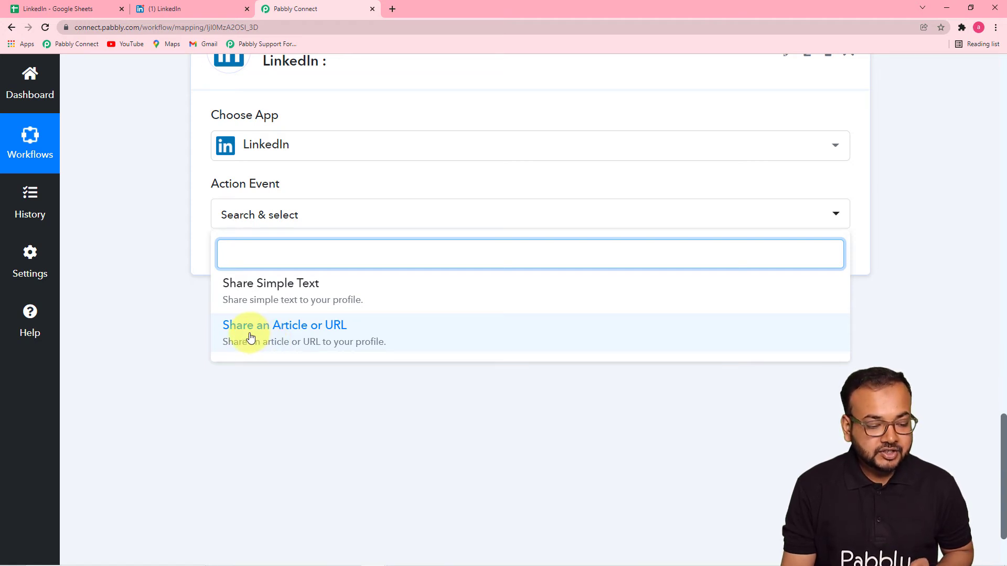
{"action": "left_click", "coordinate": [271, 337]}
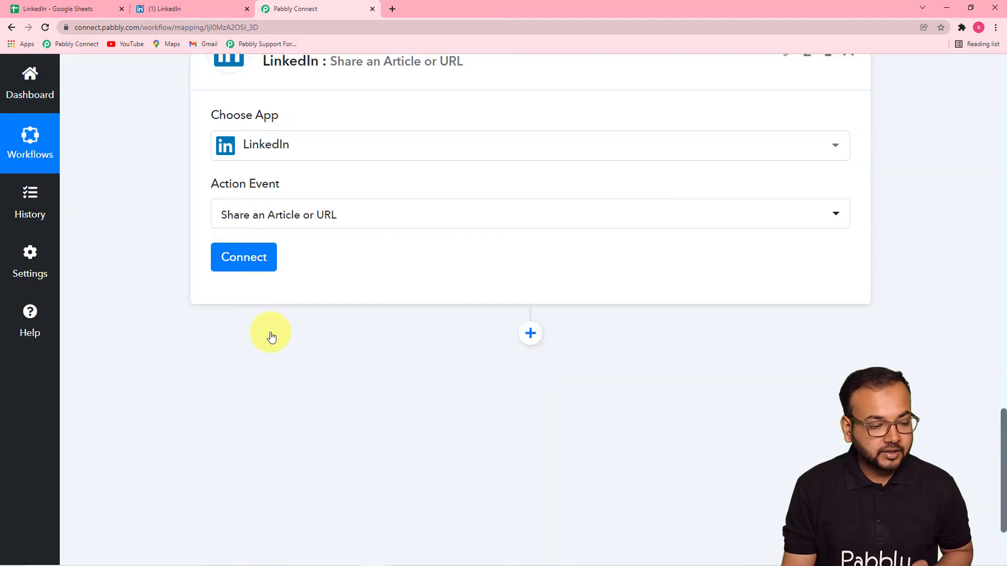
Add a new LinkedIn connection for the Share an Article or URL action and start authenticating it
{"action": "left_click", "coordinate": [244, 257]}
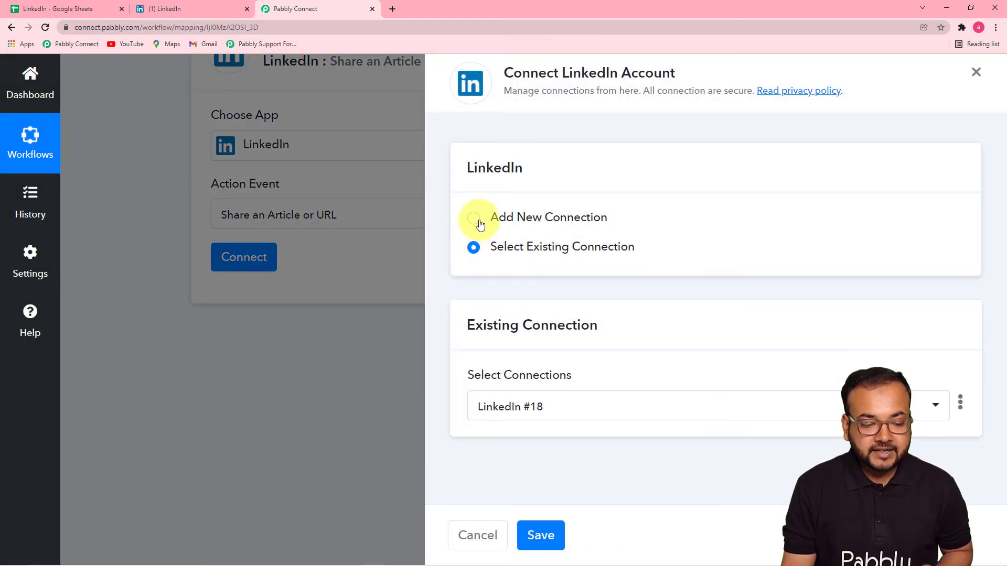
{"action": "left_click", "coordinate": [474, 219]}
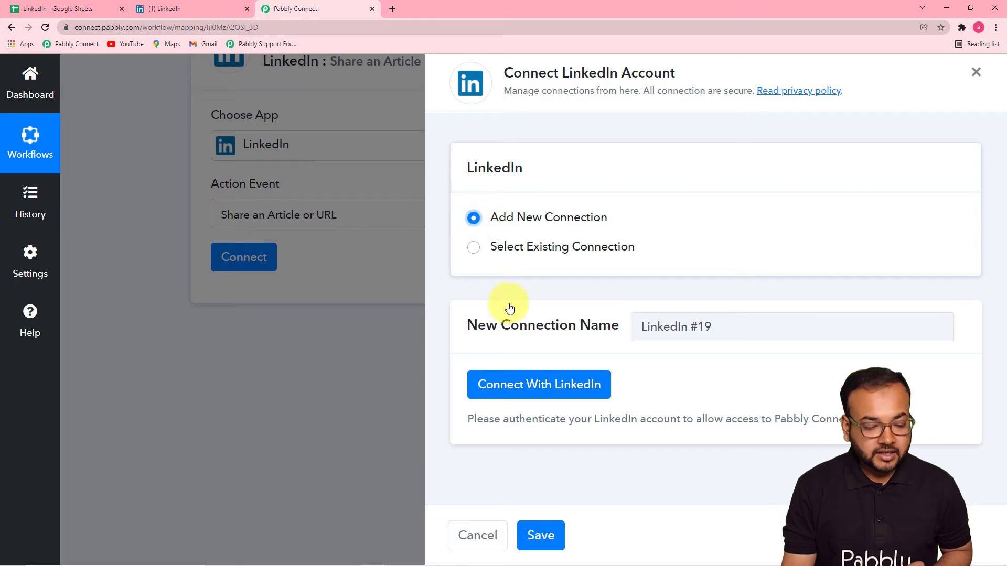
{"action": "left_click", "coordinate": [518, 390]}
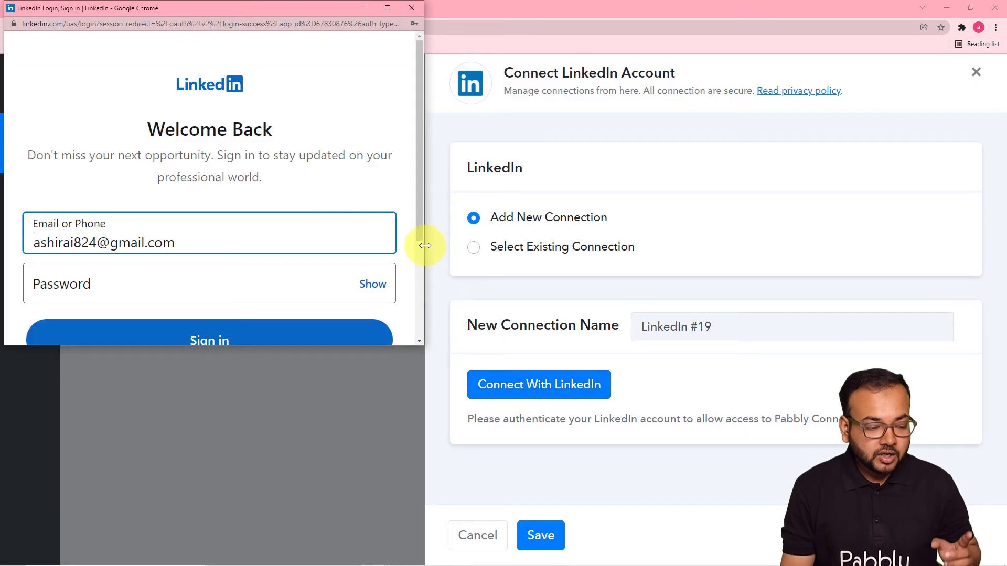
Fill in the saved account password in the LinkedIn login window and sign in to authorize the connection
{"action": "scroll", "coordinate": [389, 217], "scroll_direction": "down", "scroll_amount": 2}
{"action": "scroll", "coordinate": [388, 217], "scroll_direction": "down", "scroll_amount": 1}
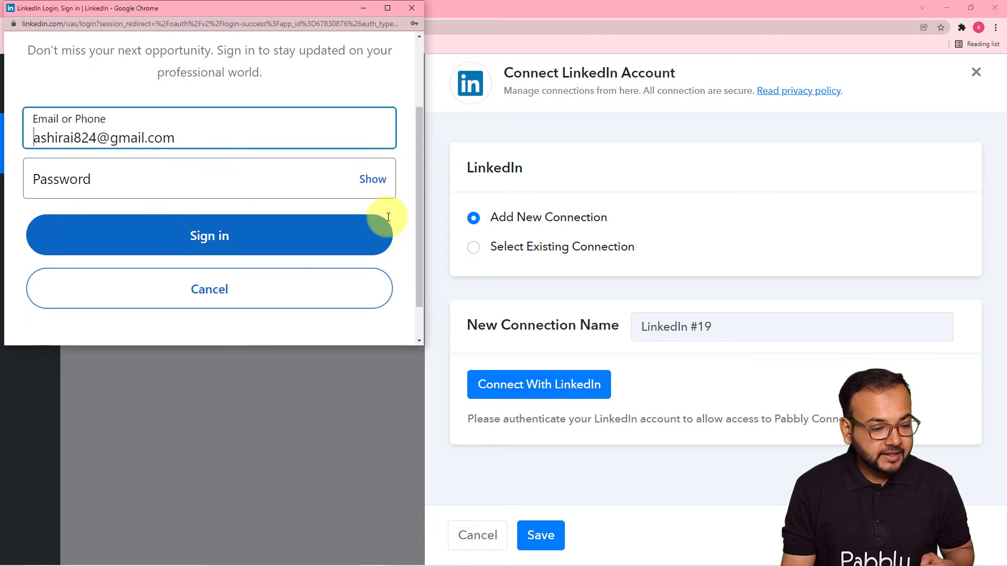
{"action": "left_click", "coordinate": [272, 183]}
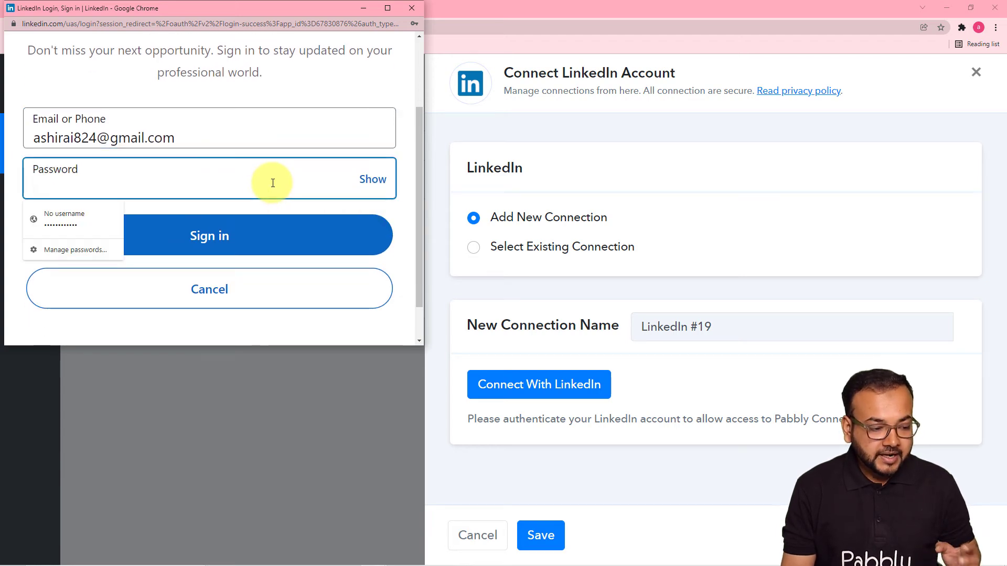
{"action": "left_click", "coordinate": [103, 221]}
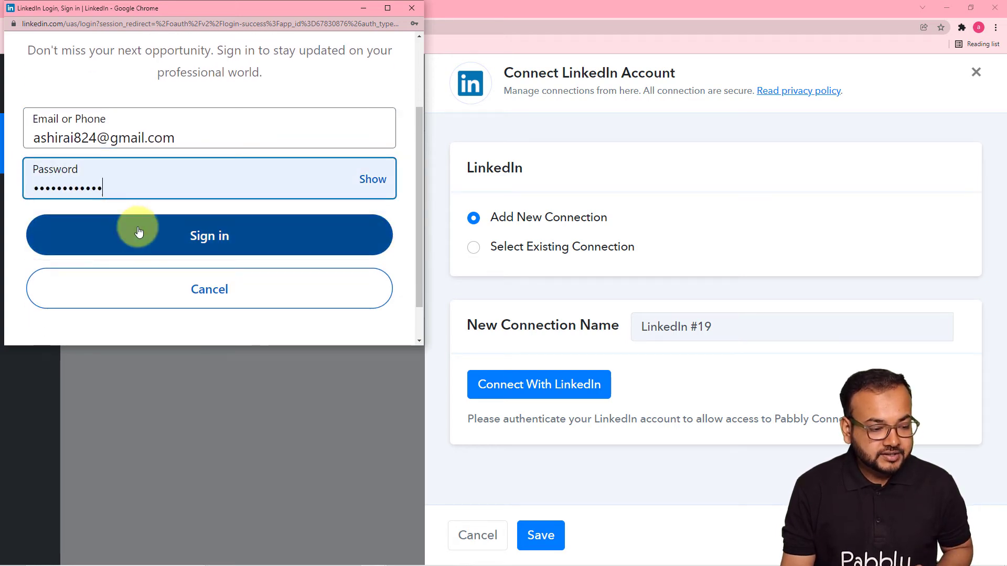
{"action": "left_click", "coordinate": [159, 249]}
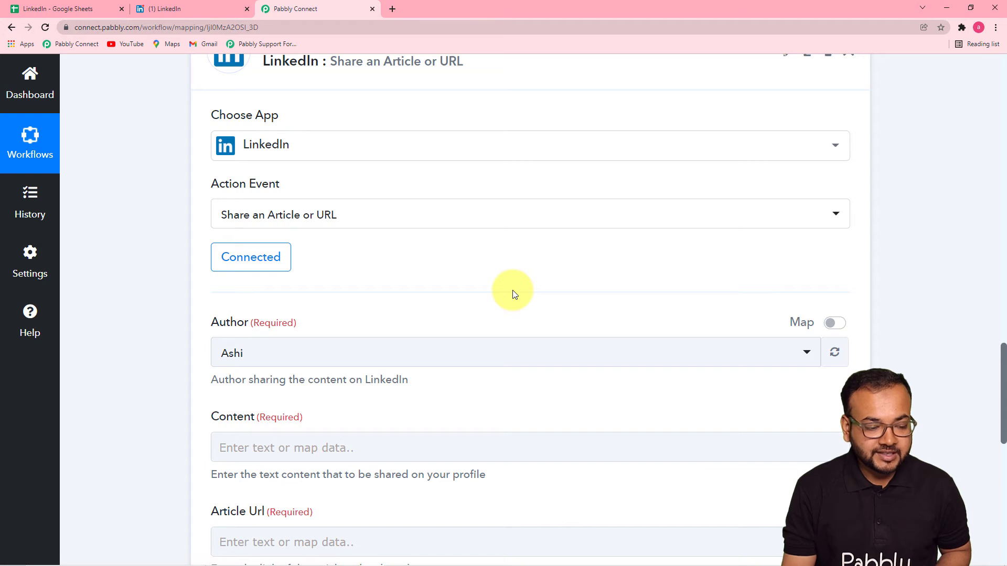
Select the connected profile's owner as the author of the shared LinkedIn content
{"action": "scroll", "coordinate": [512, 292], "scroll_direction": "down", "scroll_amount": 1}
{"action": "scroll", "coordinate": [163, 249], "scroll_direction": "down", "scroll_amount": 3}
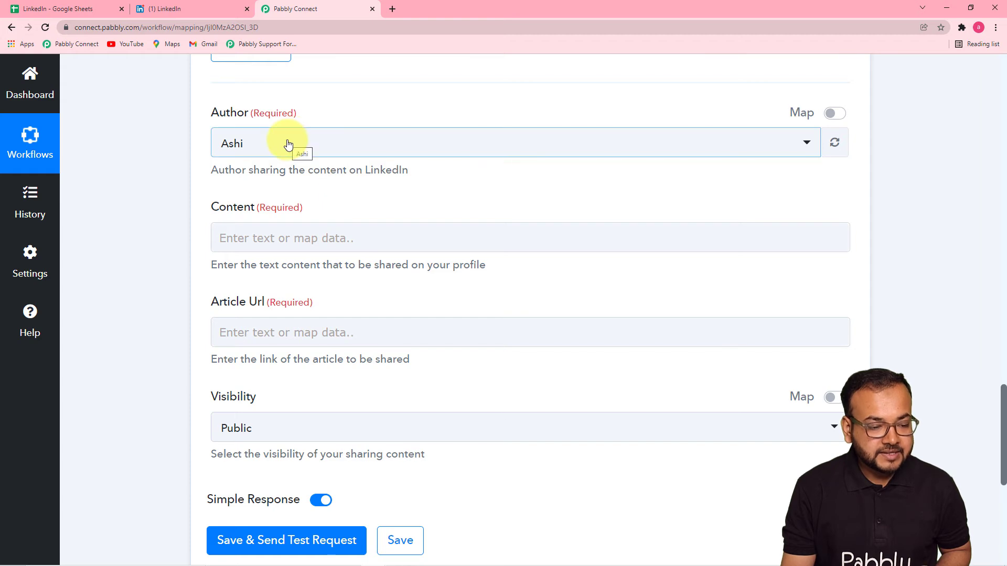
{"action": "left_click", "coordinate": [304, 150]}
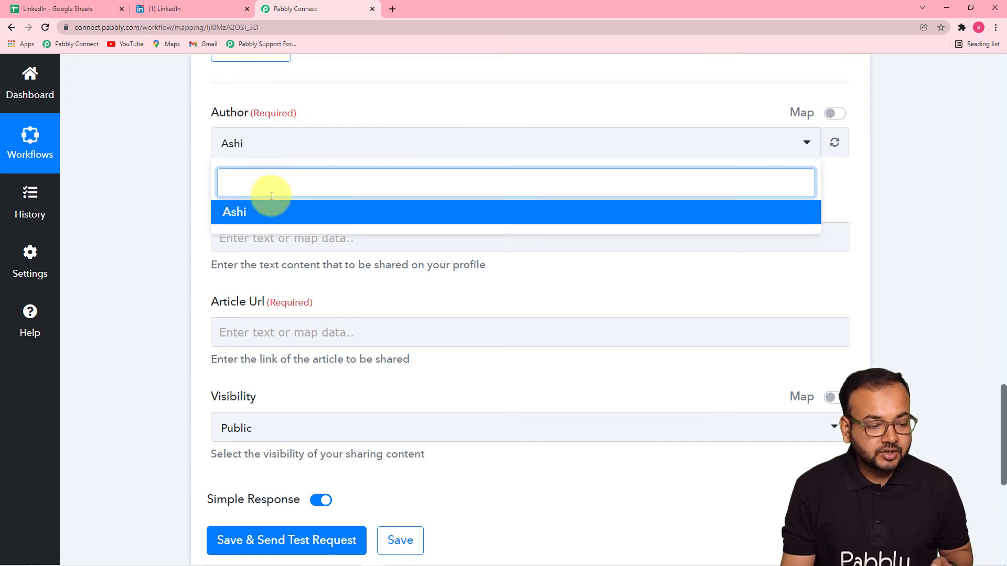
{"action": "left_click", "coordinate": [261, 212]}
{"action": "left_click", "coordinate": [308, 194]}
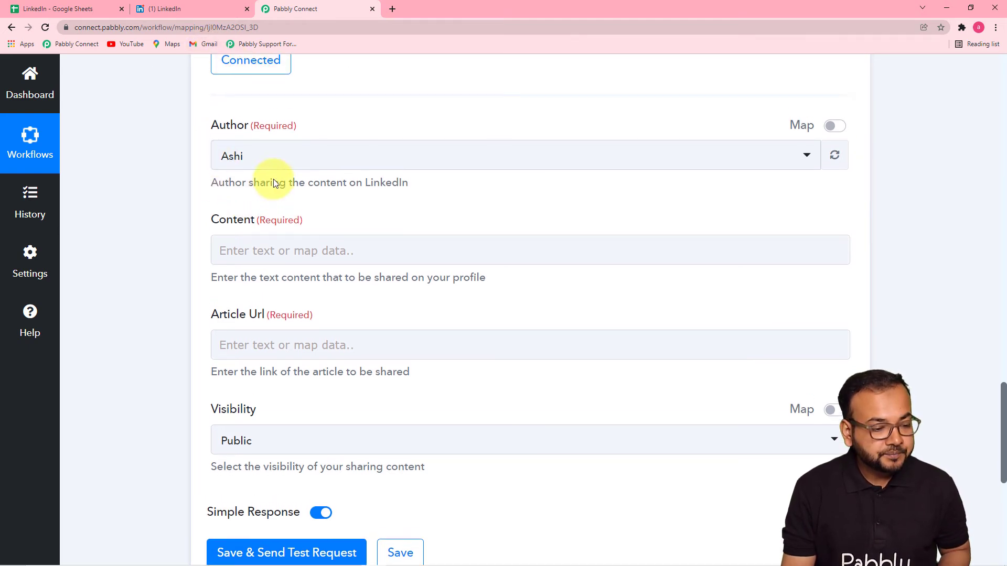
Review the captured Google Sheets response and map its Content value into the LinkedIn action's Content field
{"action": "scroll", "coordinate": [217, 289], "scroll_direction": "up", "scroll_amount": 1}
{"action": "scroll", "coordinate": [326, 286], "scroll_direction": "up", "scroll_amount": 1}
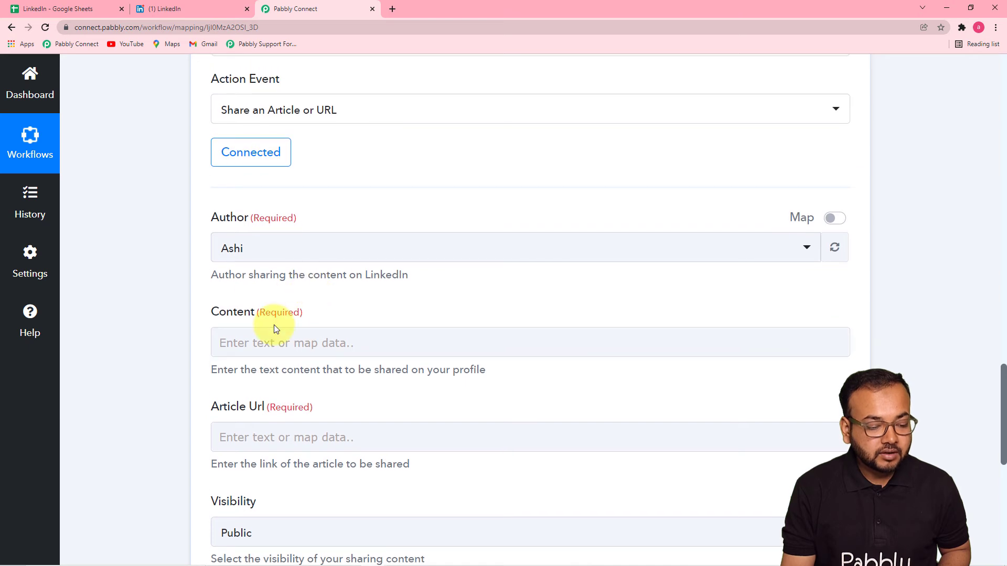
{"action": "scroll", "coordinate": [274, 330], "scroll_direction": "down", "scroll_amount": 5}
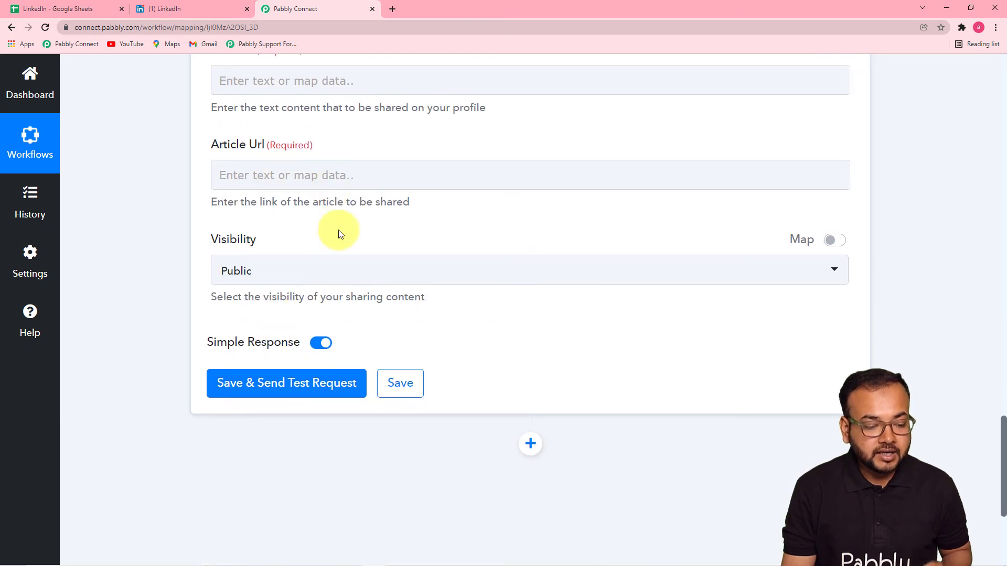
{"action": "scroll", "coordinate": [419, 279], "scroll_direction": "down", "scroll_amount": 1}
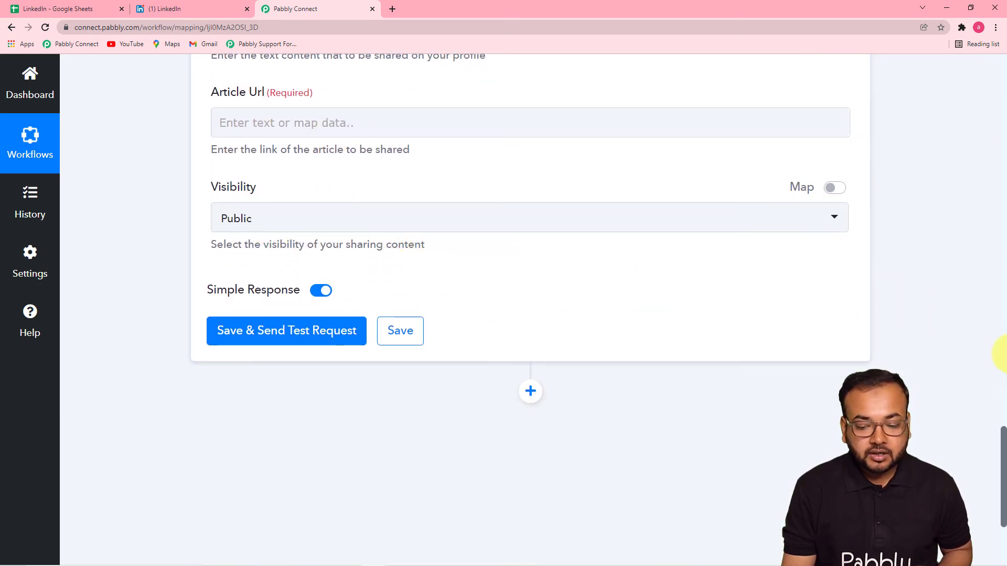
{"action": "left_click_drag", "start_coordinate": [1005, 446], "coordinate": [983, 210]}
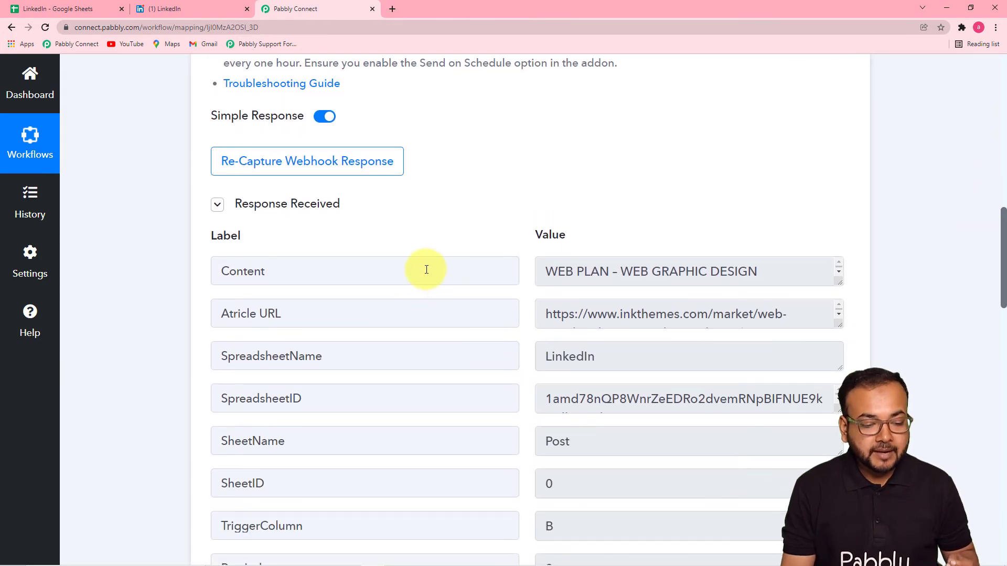
{"action": "left_click_drag", "start_coordinate": [1002, 244], "coordinate": [990, 414]}
{"action": "left_click", "coordinate": [440, 254]}
{"action": "left_click", "coordinate": [449, 247]}
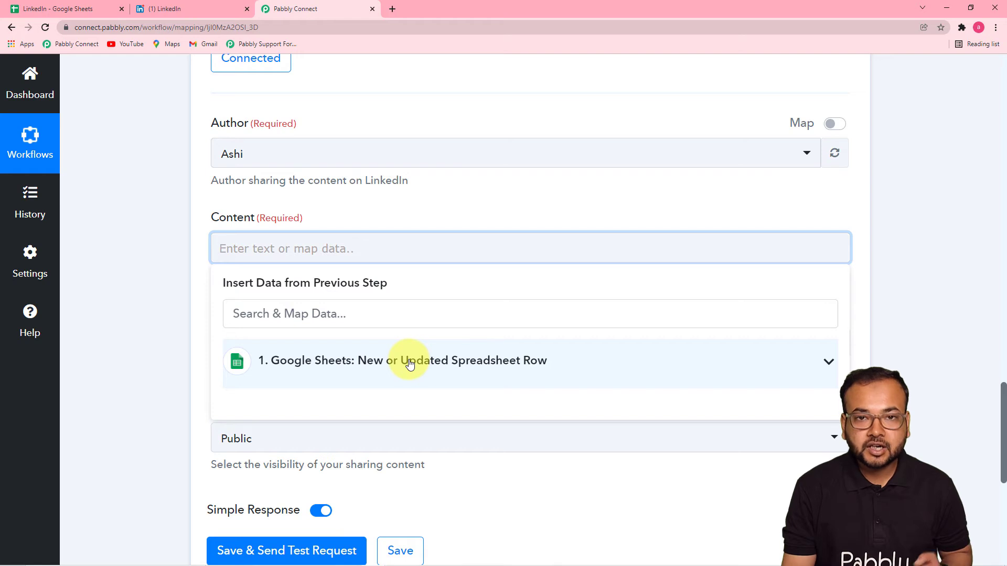
{"action": "scroll", "coordinate": [417, 373], "scroll_direction": "down", "scroll_amount": 1}
{"action": "left_click", "coordinate": [449, 313]}
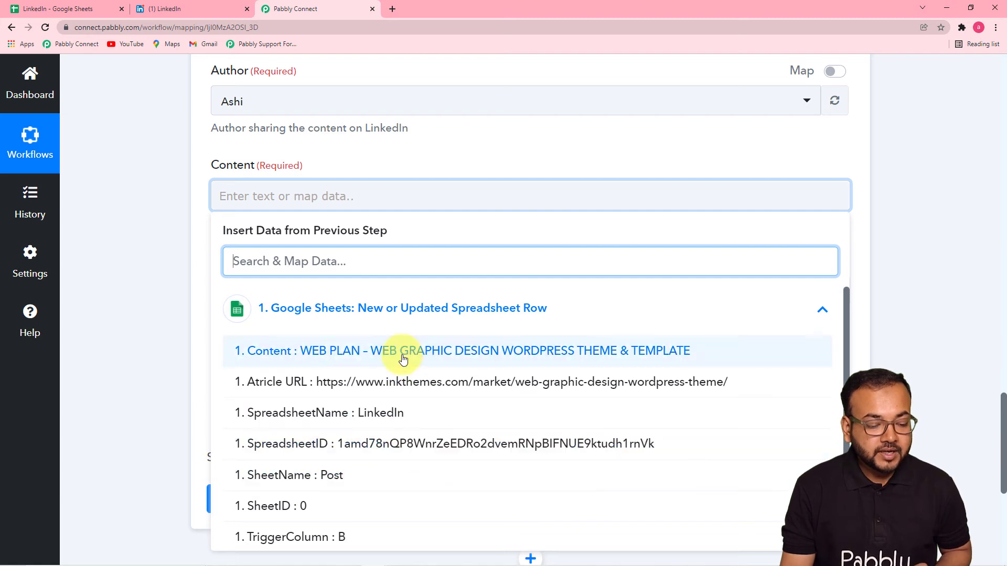
{"action": "left_click", "coordinate": [349, 351]}
Map the Atricle URL value from the Google Sheets trigger into the LinkedIn action's Article Url field
{"action": "scroll", "coordinate": [169, 242], "scroll_direction": "down", "scroll_amount": 4}
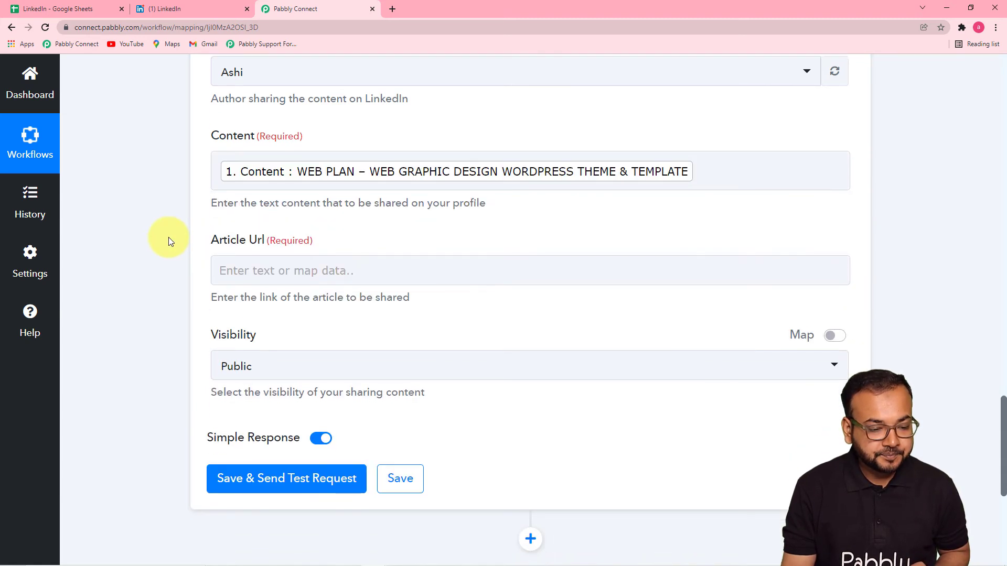
{"action": "scroll", "coordinate": [440, 67], "scroll_direction": "down", "scroll_amount": 1}
{"action": "scroll", "coordinate": [404, 153], "scroll_direction": "down", "scroll_amount": 1}
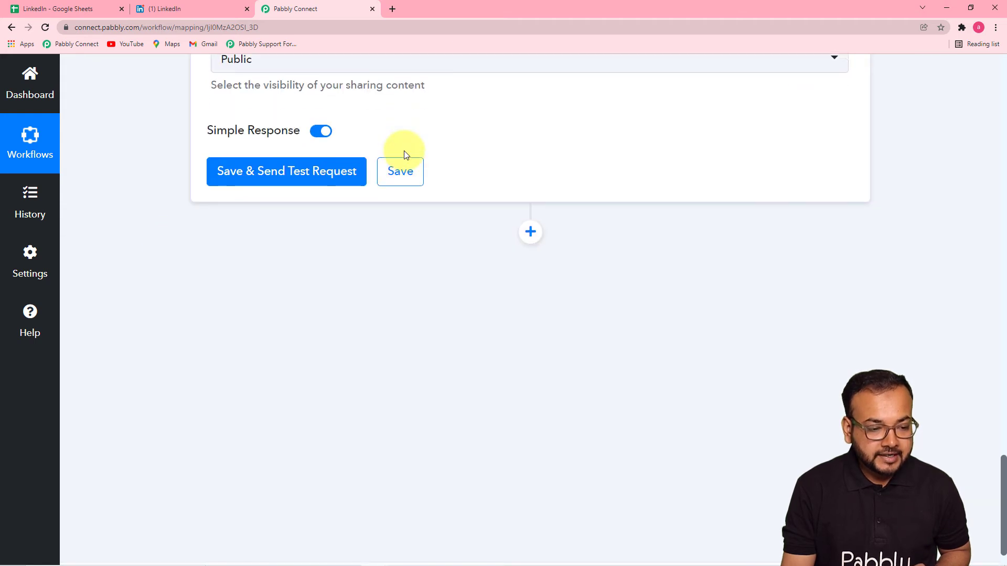
{"action": "scroll", "coordinate": [534, 310], "scroll_direction": "up", "scroll_amount": 4}
{"action": "left_click", "coordinate": [497, 198]}
{"action": "left_click", "coordinate": [438, 314]}
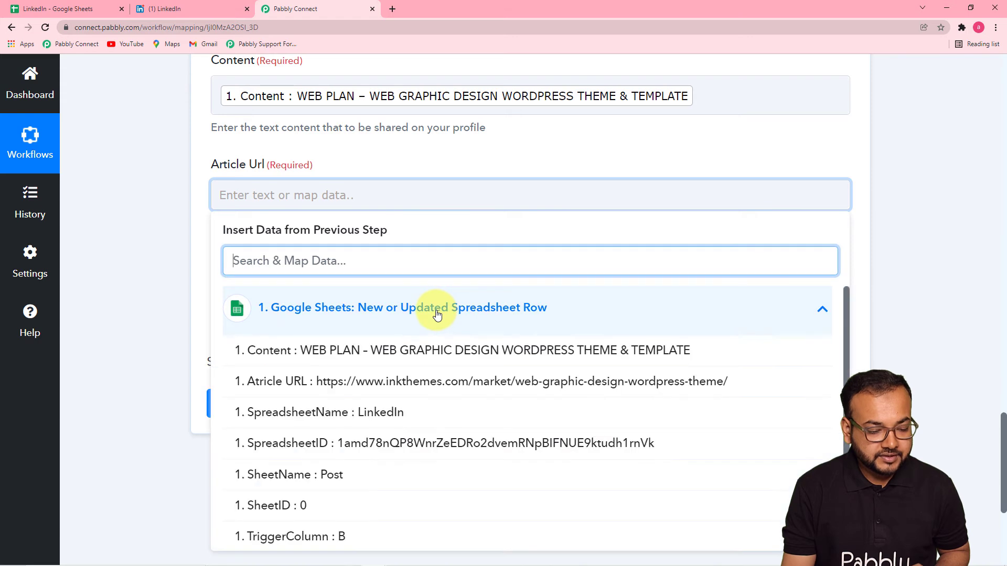
{"action": "left_click", "coordinate": [333, 381]}
{"action": "left_click", "coordinate": [182, 276]}
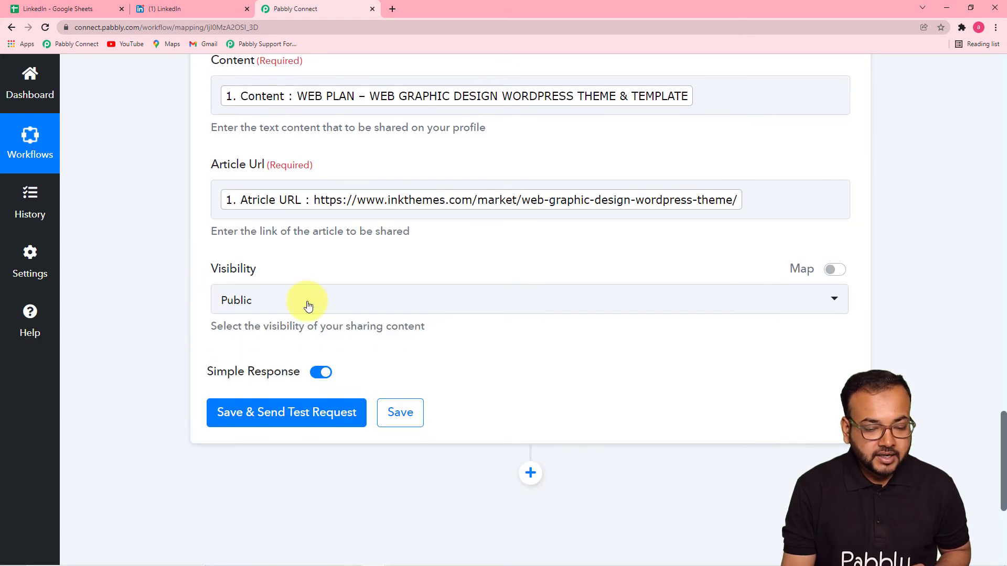
Set the post's visibility to Connections, and save the LinkedIn action while sending a test request
{"action": "left_click", "coordinate": [523, 300]}
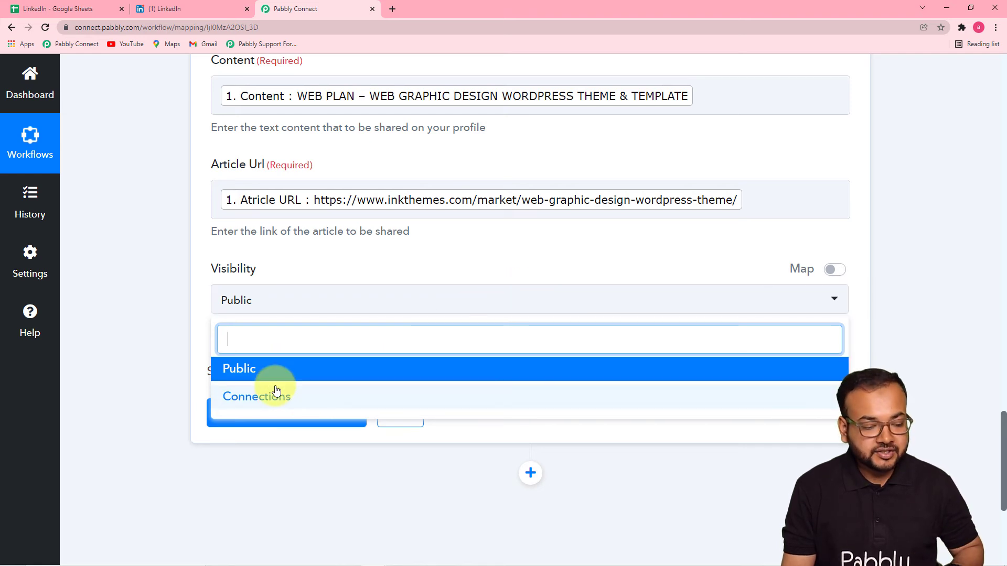
{"action": "left_click", "coordinate": [252, 402]}
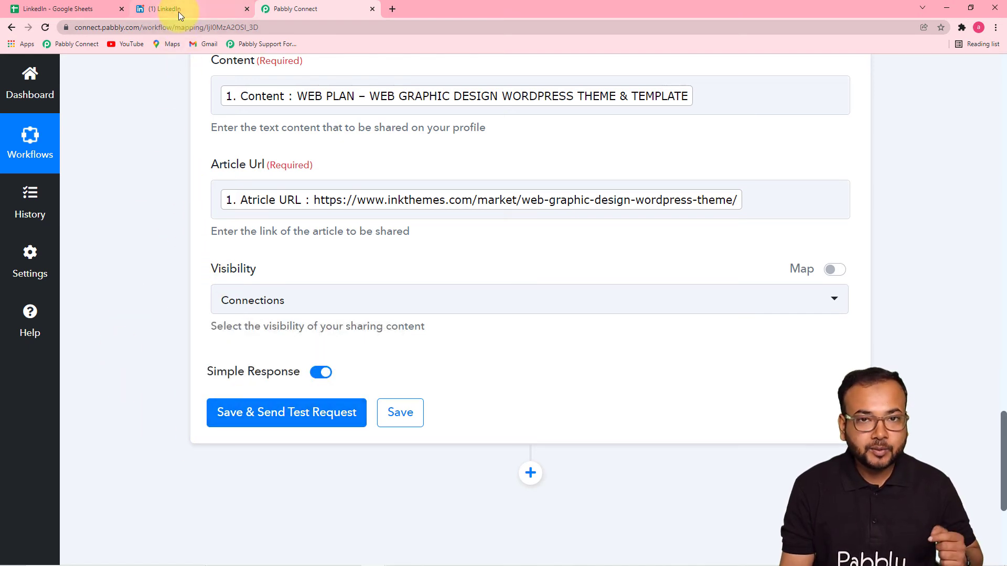
{"action": "left_click", "coordinate": [275, 426]}
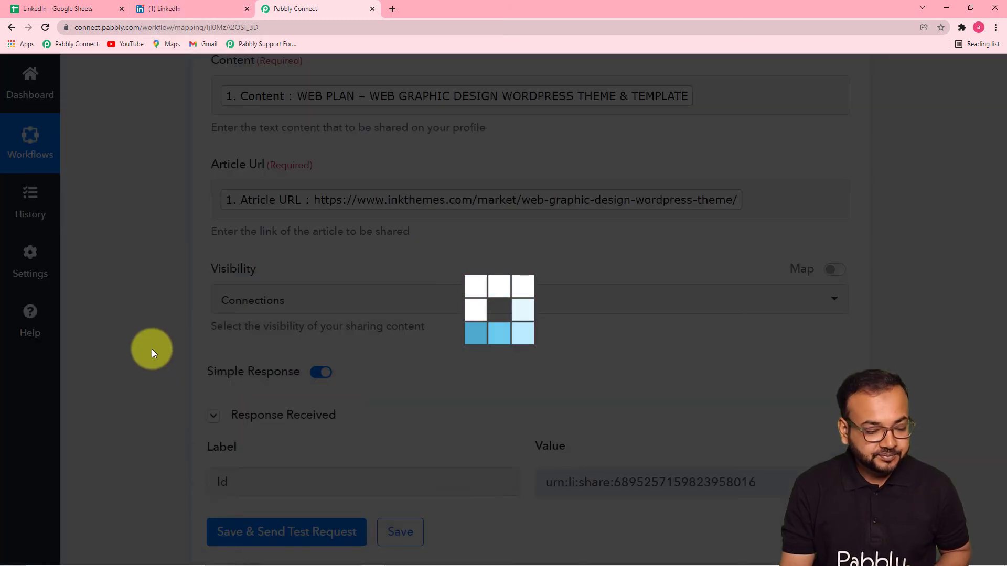
{"action": "scroll", "coordinate": [152, 348], "scroll_direction": "down", "scroll_amount": 1}
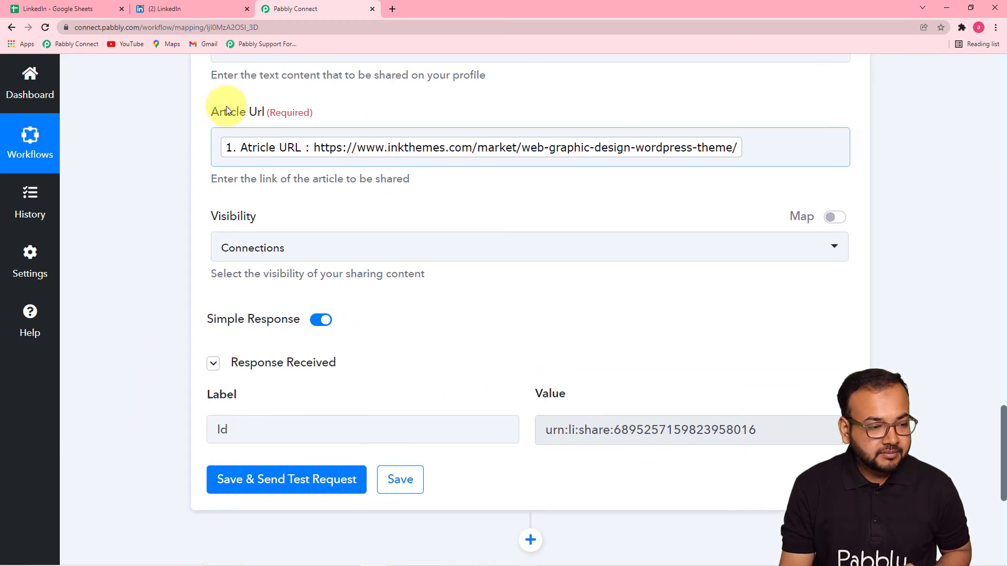
Switch to LinkedIn, refresh the profile's activity page and examine the newest shared article post
{"action": "left_click", "coordinate": [190, 8]}
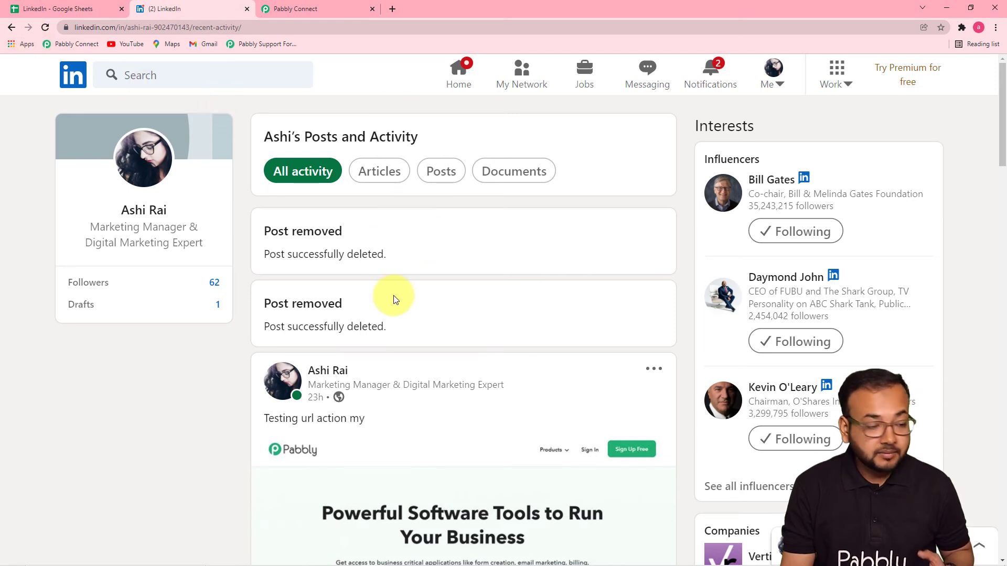
{"action": "left_click", "coordinate": [45, 28]}
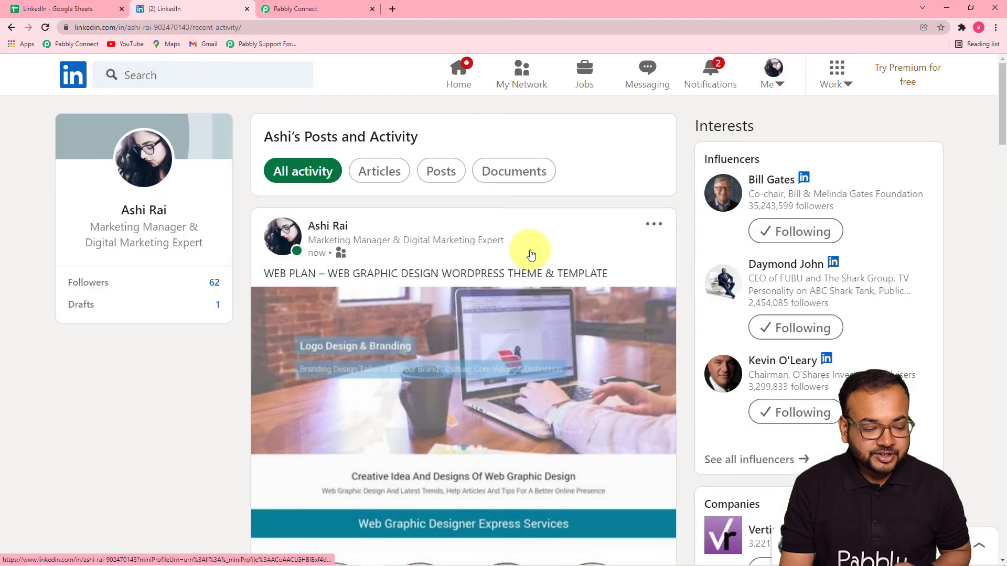
{"action": "scroll", "coordinate": [532, 251], "scroll_direction": "down", "scroll_amount": 3}
{"action": "scroll", "coordinate": [540, 250], "scroll_direction": "up", "scroll_amount": 2}
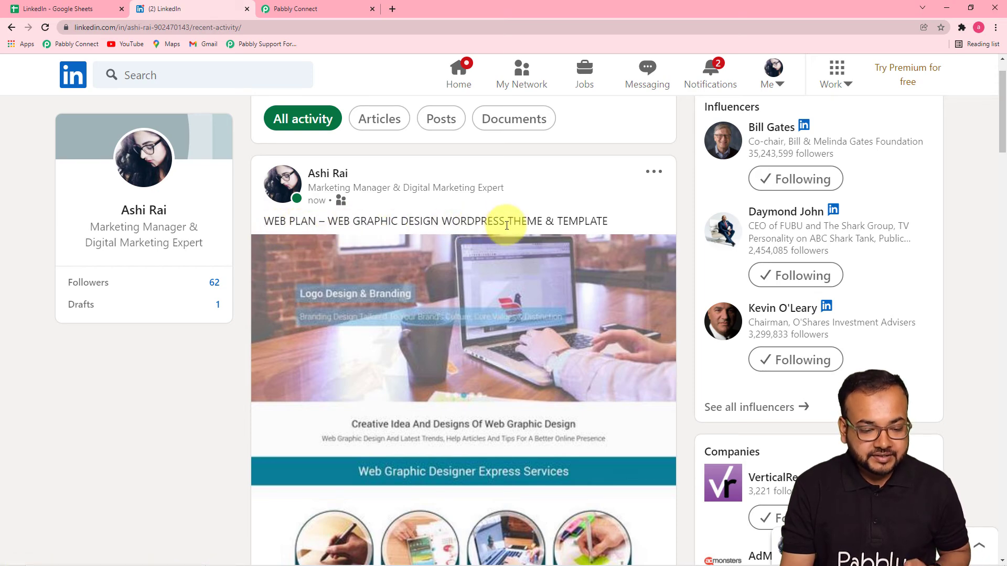
{"action": "scroll", "coordinate": [507, 226], "scroll_direction": "down", "scroll_amount": 5}
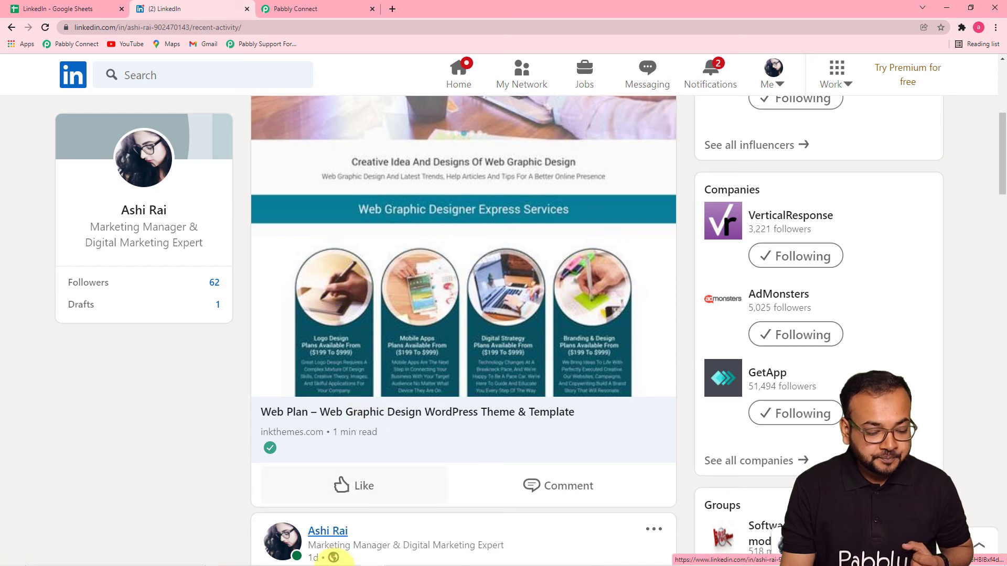
Switch to the Google Sheets window, open the article URL in row 2 and compare its page with the post
{"action": "mouse_move", "coordinate": [373, 559]}
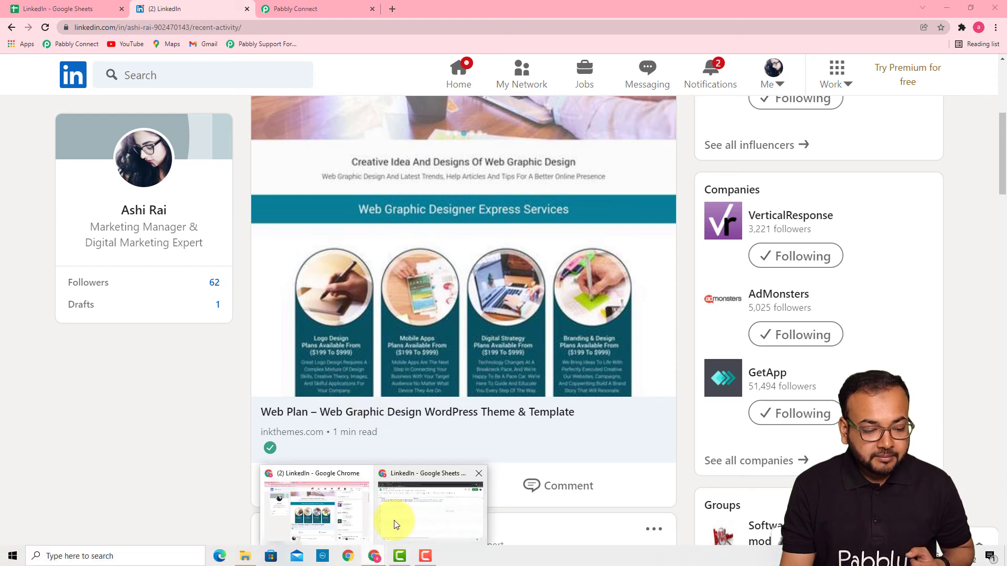
{"action": "left_click", "coordinate": [396, 520]}
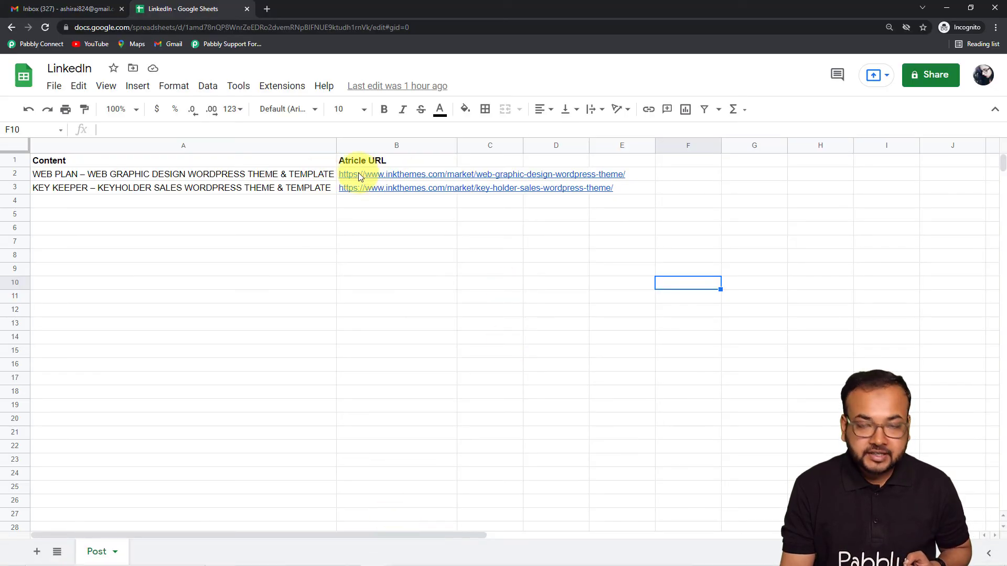
{"action": "mouse_move", "coordinate": [373, 174]}
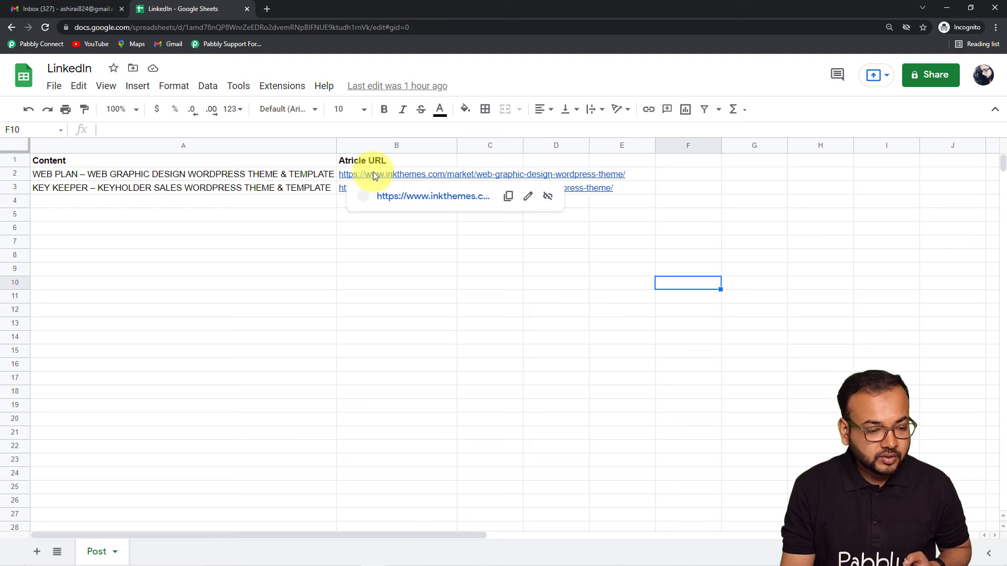
{"action": "left_click", "coordinate": [389, 197]}
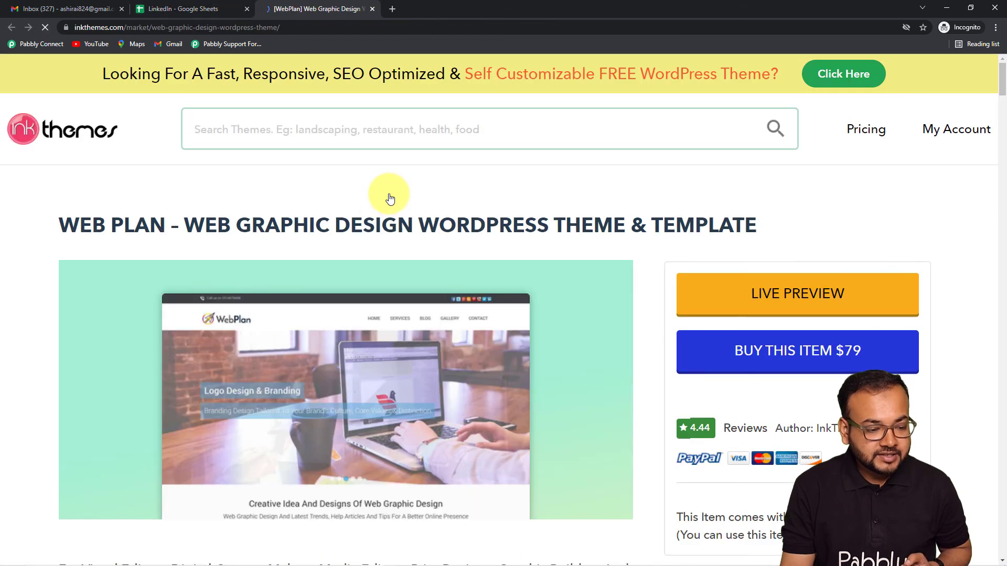
{"action": "scroll", "coordinate": [369, 344], "scroll_direction": "down", "scroll_amount": 4}
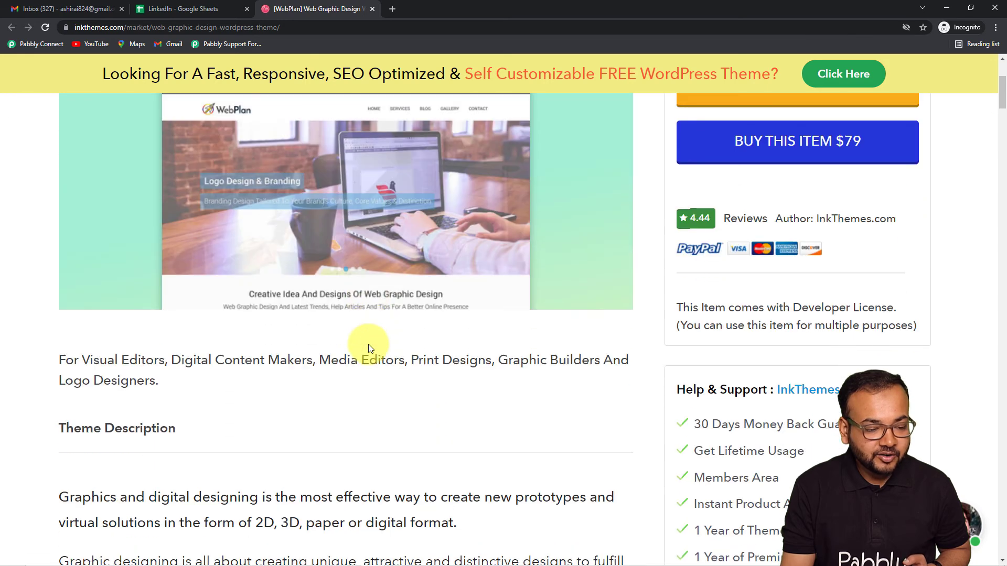
{"action": "scroll", "coordinate": [368, 344], "scroll_direction": "up", "scroll_amount": 2}
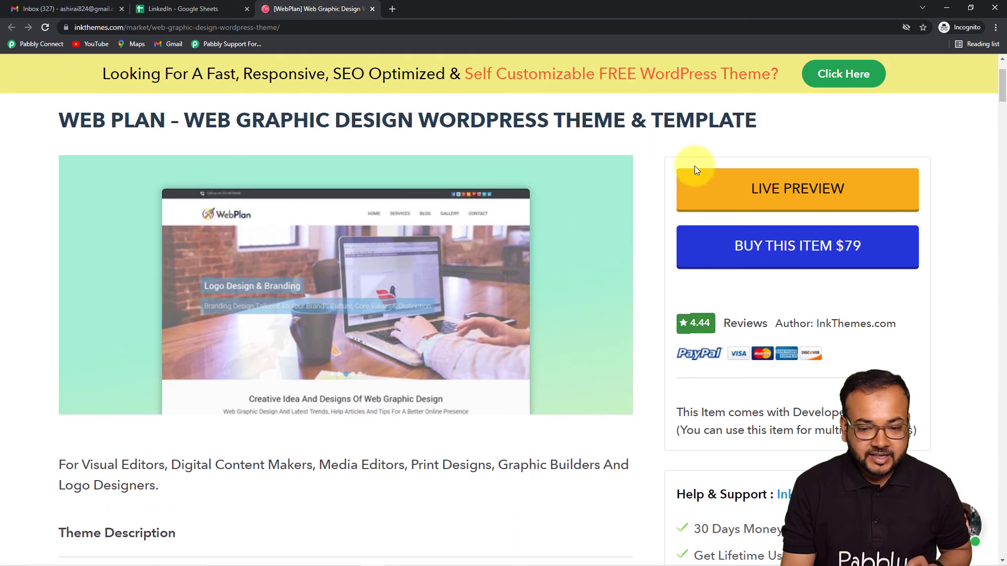
{"action": "scroll", "coordinate": [410, 303], "scroll_direction": "down", "scroll_amount": 1}
{"action": "scroll", "coordinate": [408, 312], "scroll_direction": "up", "scroll_amount": 1}
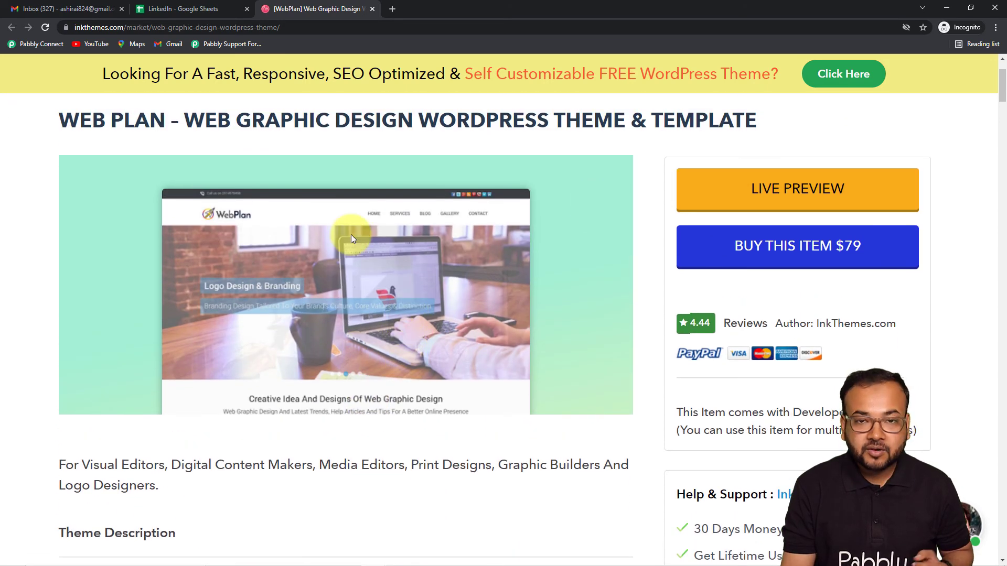
Return to the LinkedIn activity page, open the shared post's article link and examine the linked page
{"action": "left_click", "coordinate": [946, 8]}
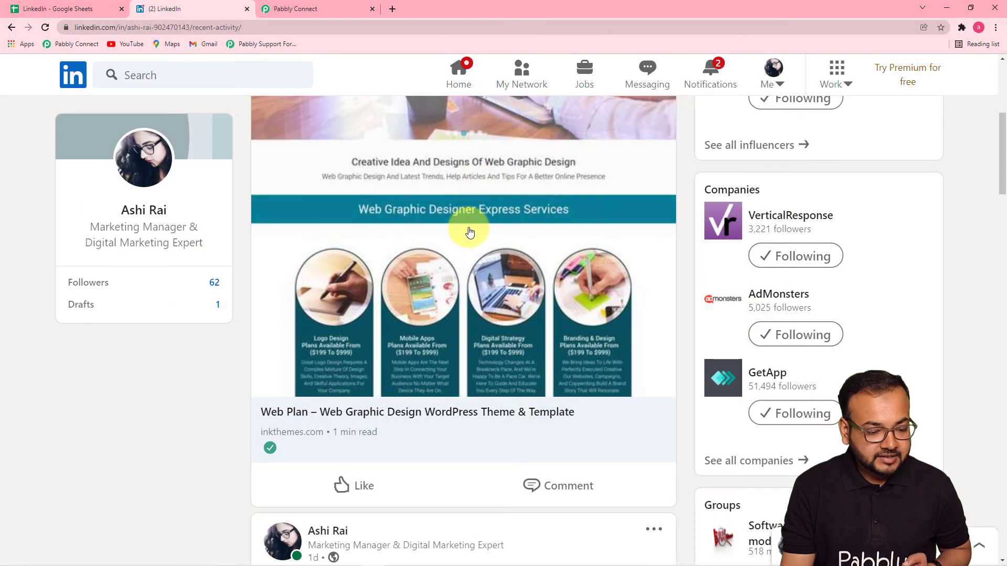
{"action": "left_click", "coordinate": [376, 416]}
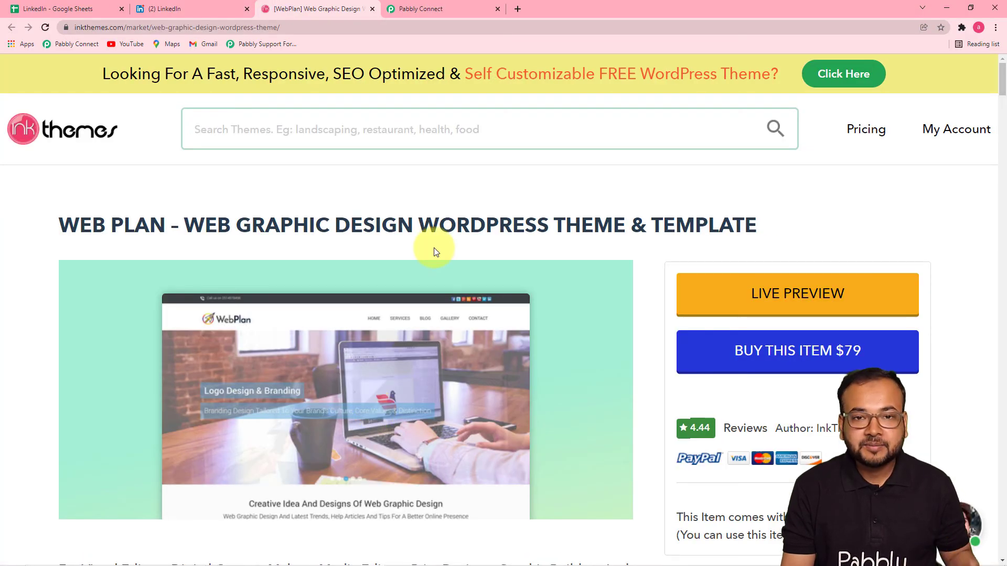
{"action": "scroll", "coordinate": [434, 252], "scroll_direction": "down", "scroll_amount": 2}
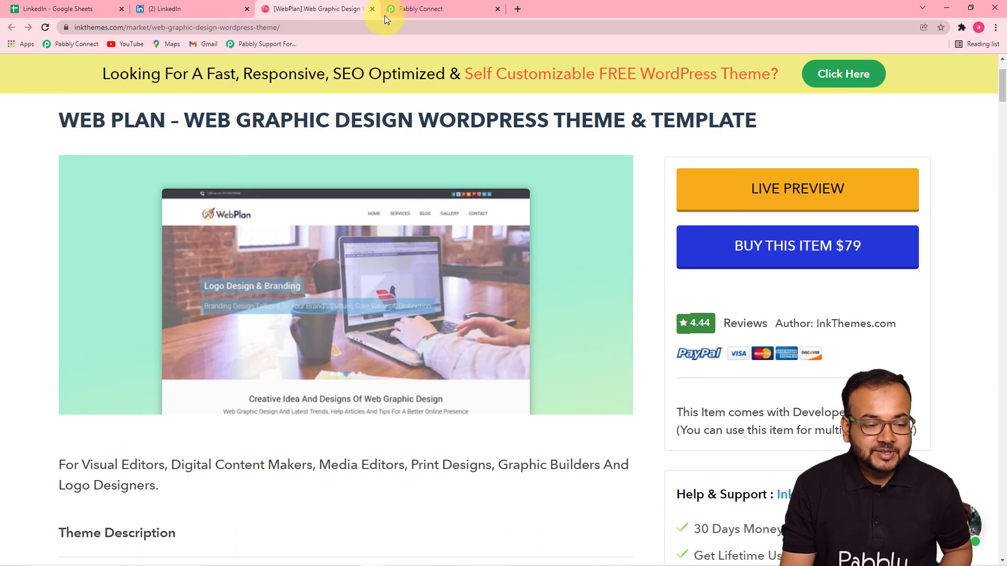
Switch to Pabbly Connect, review the workflow from the Google Sheets trigger to the LinkedIn action, and save the LinkedIn action
{"action": "left_click", "coordinate": [438, 10]}
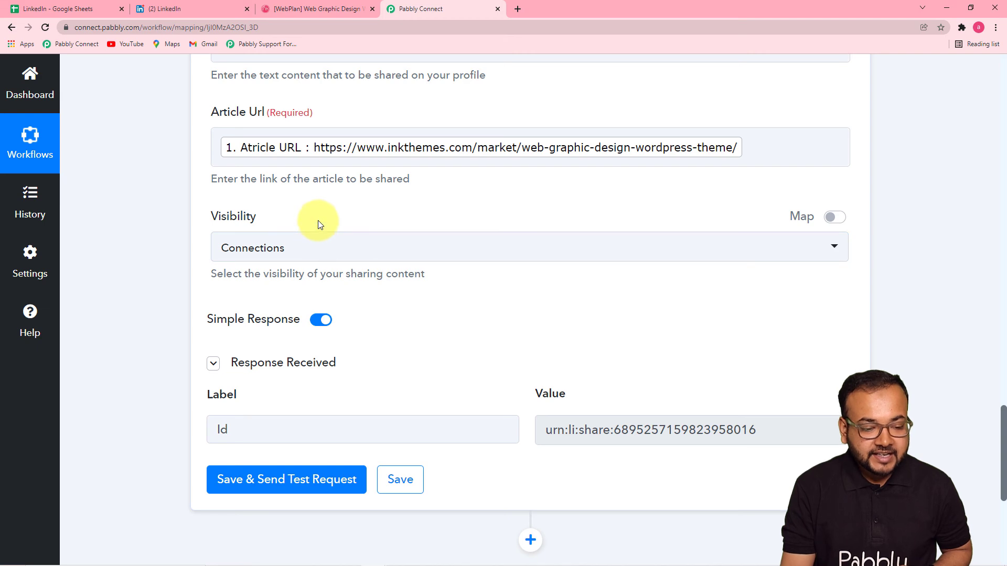
{"action": "left_click_drag", "start_coordinate": [1004, 430], "coordinate": [987, 99]}
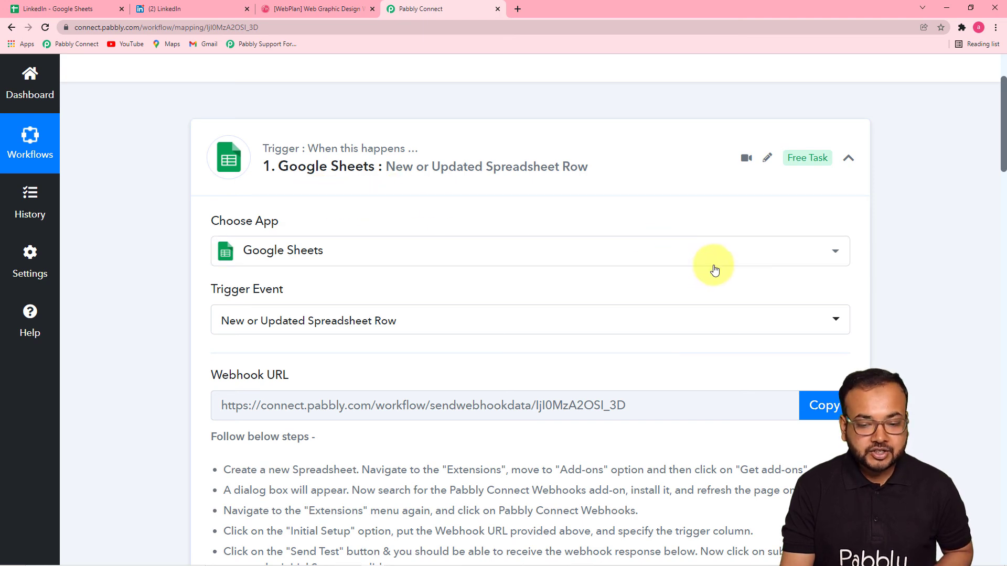
{"action": "left_click_drag", "start_coordinate": [1004, 152], "coordinate": [973, 411]}
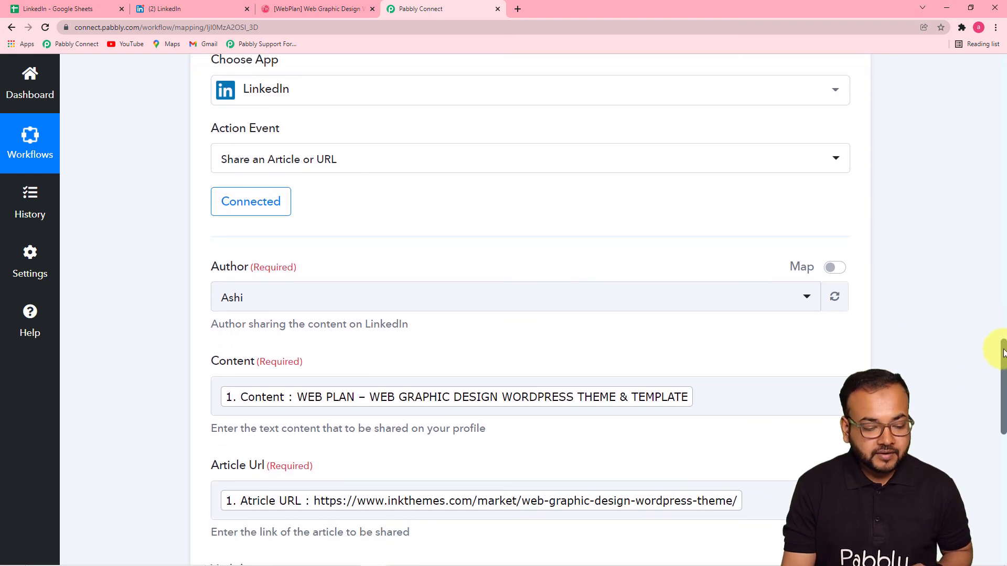
{"action": "scroll", "coordinate": [1002, 353], "scroll_direction": "down", "scroll_amount": 7}
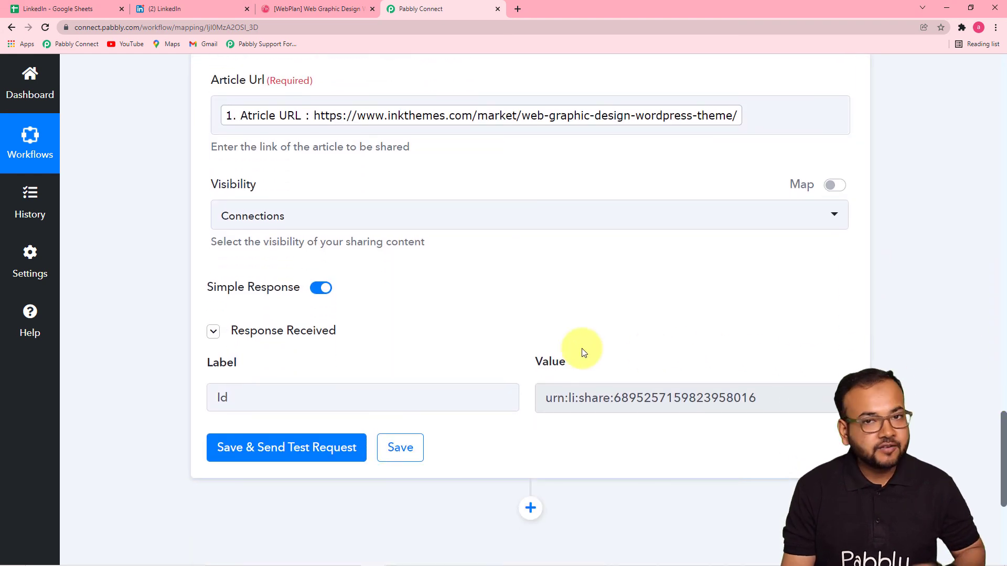
{"action": "left_click", "coordinate": [400, 447]}
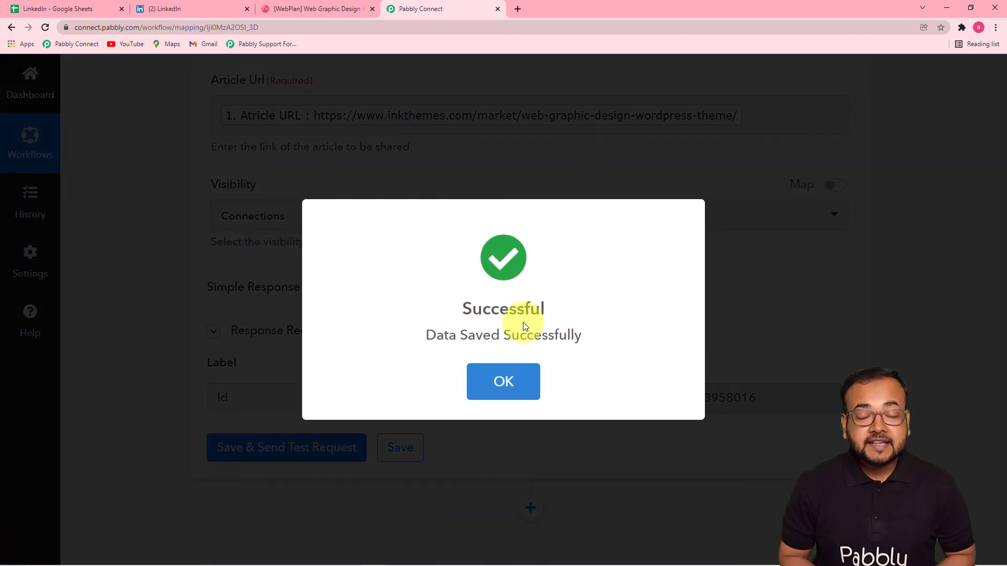